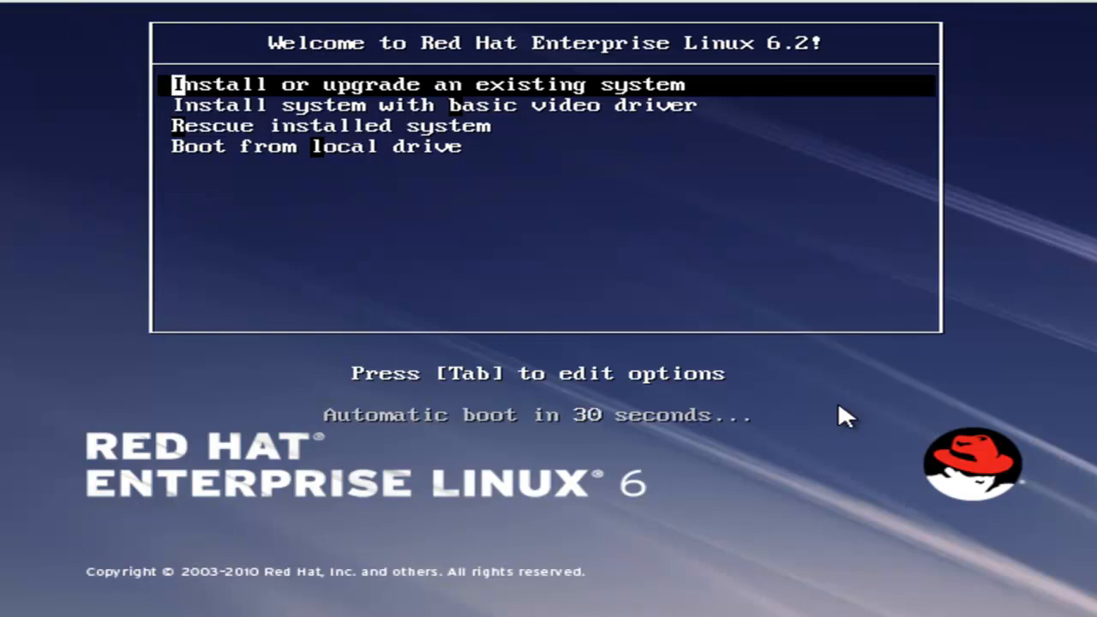
left_click(757, 187)
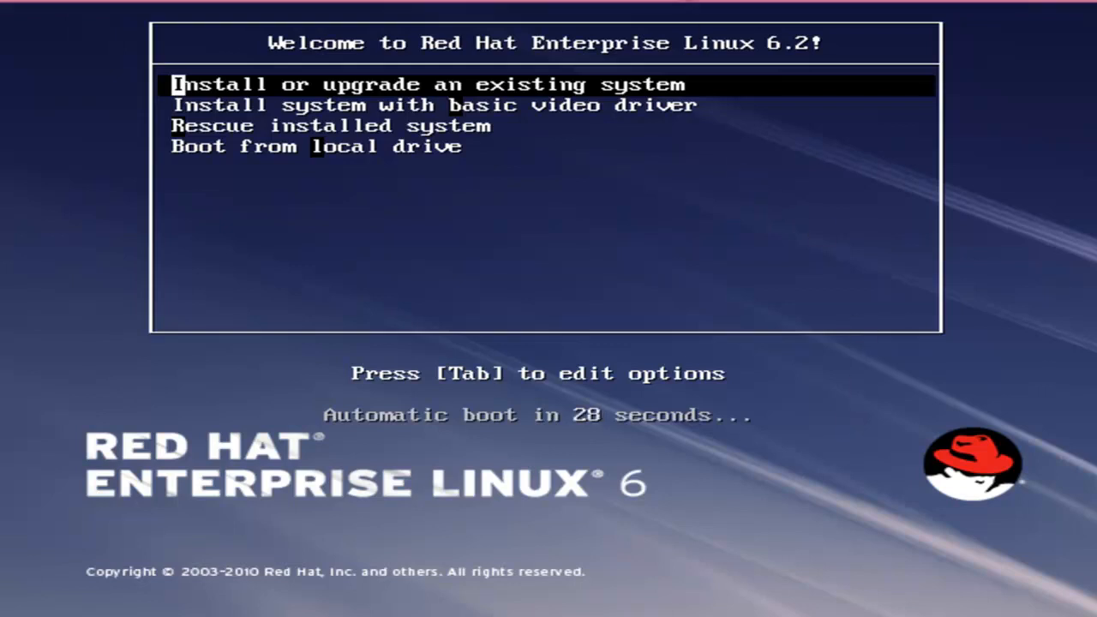
key("Down")
key("Up")
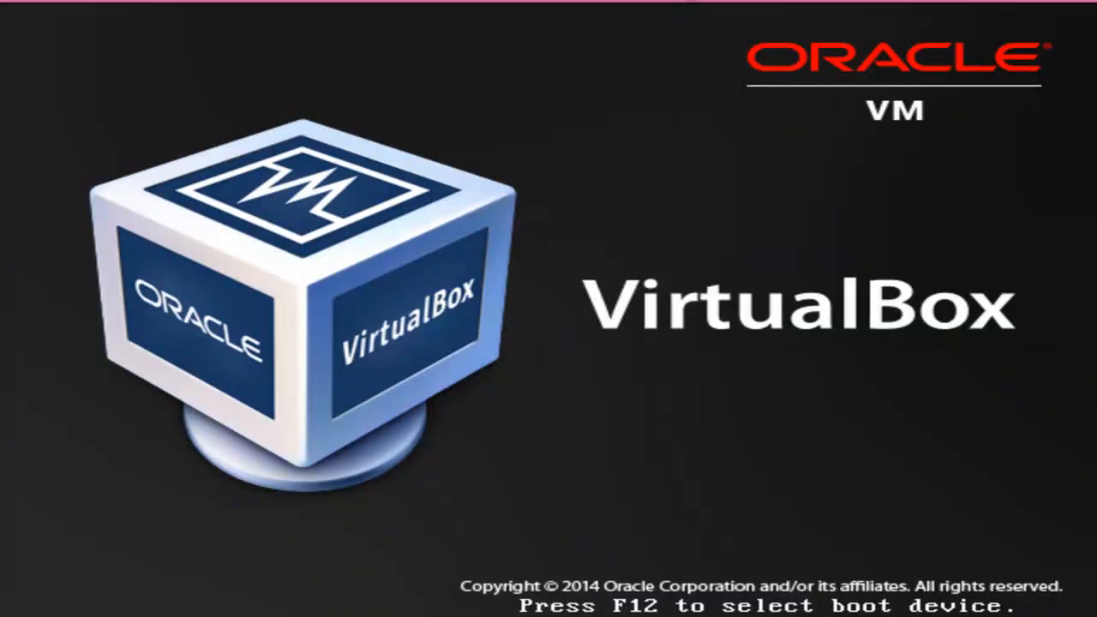
- Boot the virtual machine from the CD-ROM and start Install or upgrade an existing system
key("F12")
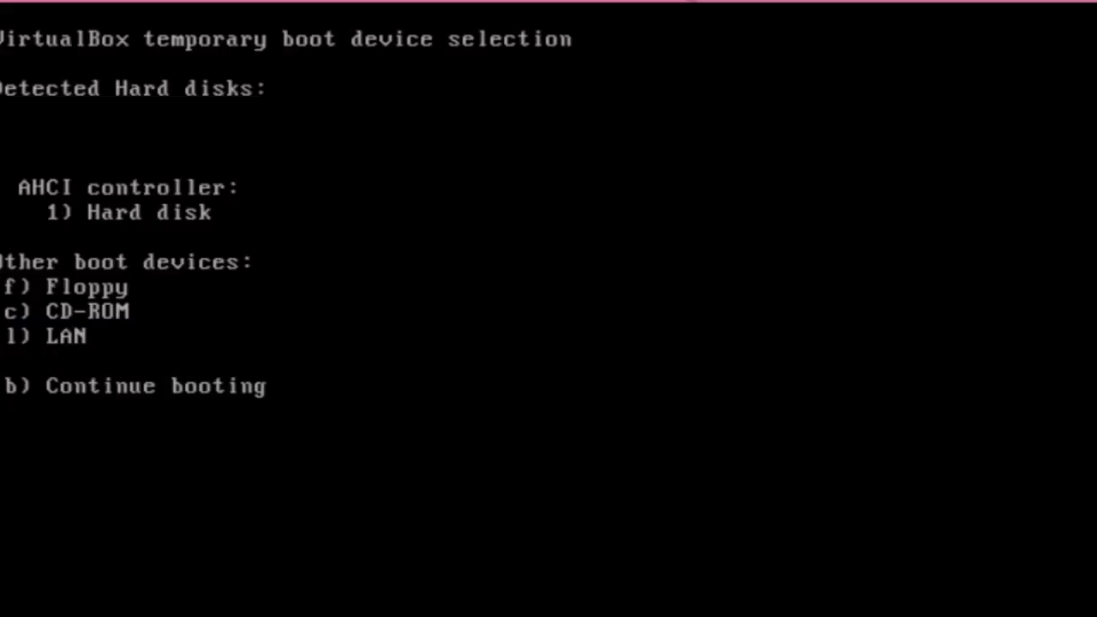
key("c")
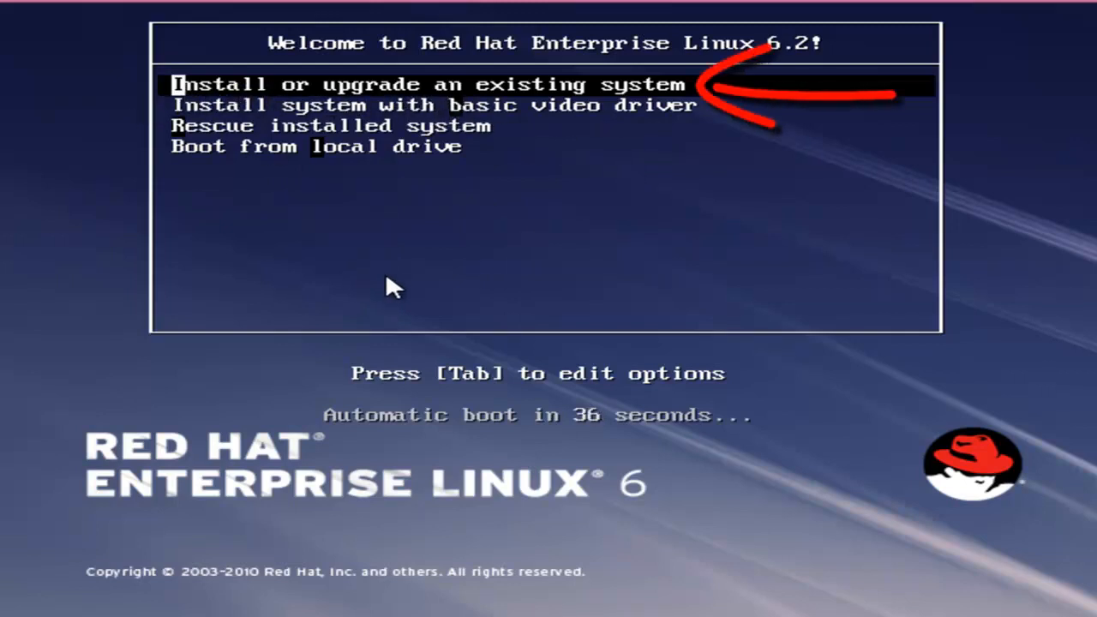
key("Return")
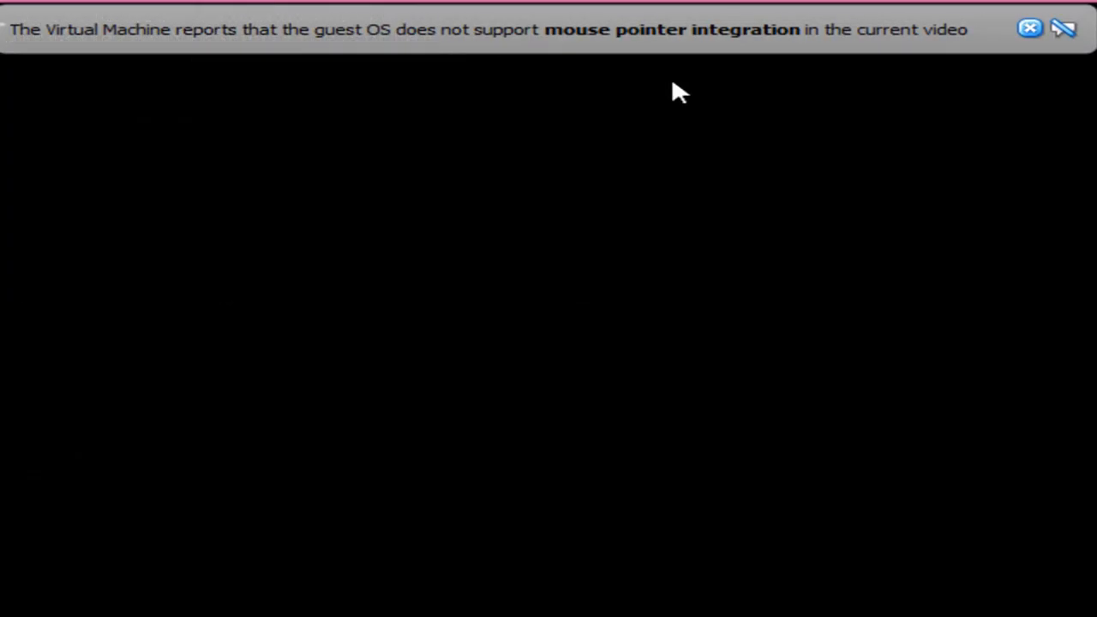
- Dismiss the mouse pointer integration message and skip the installation media test
left_click(1028, 28)
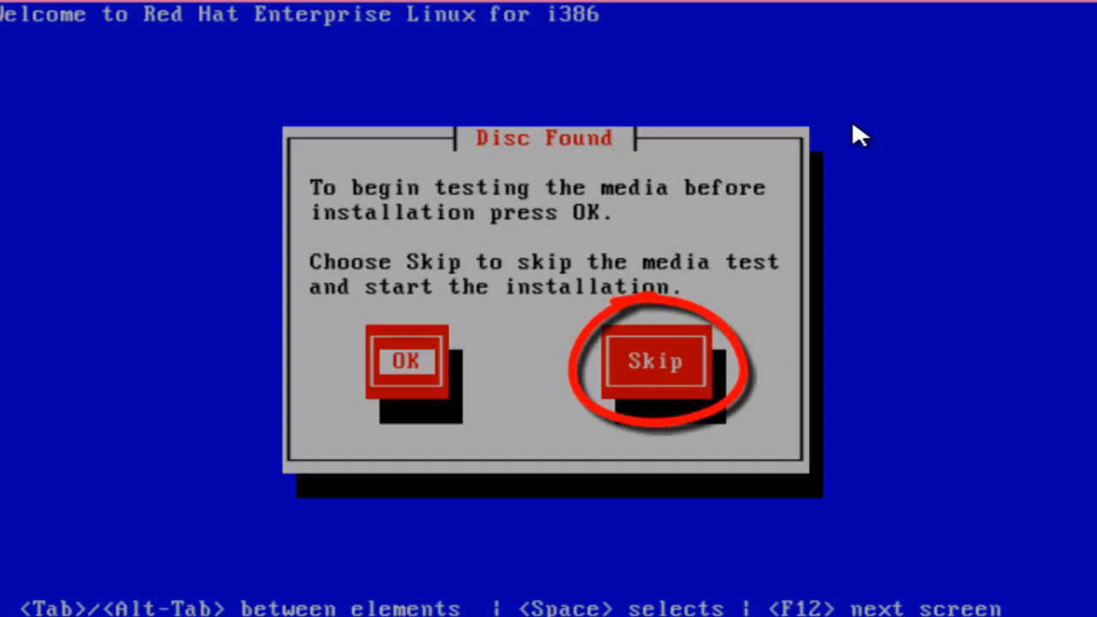
key("Tab")
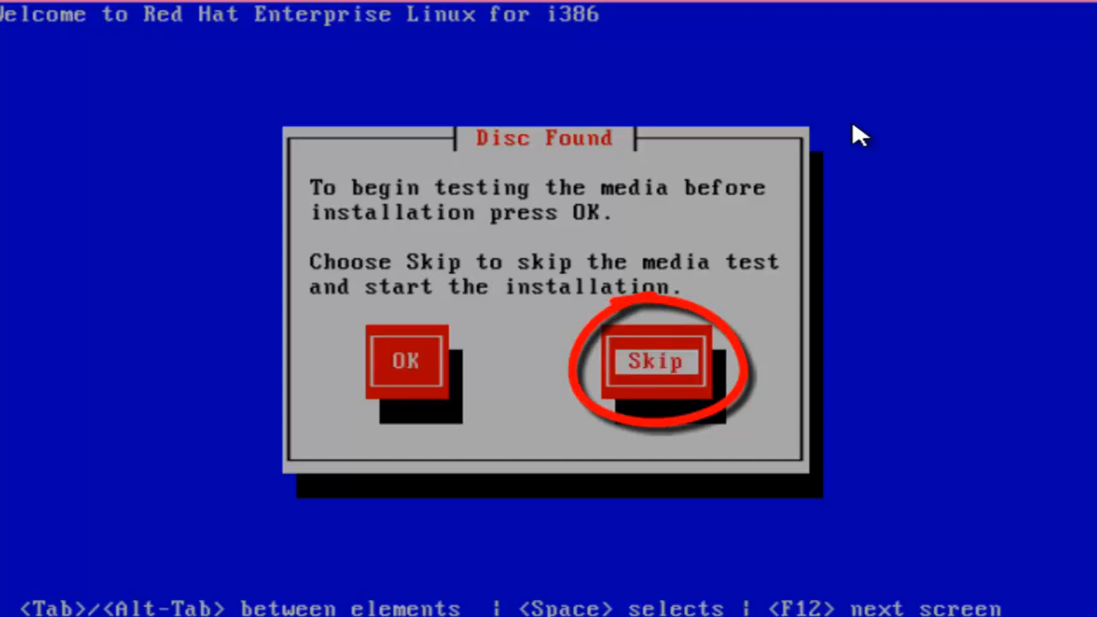
key("Return")
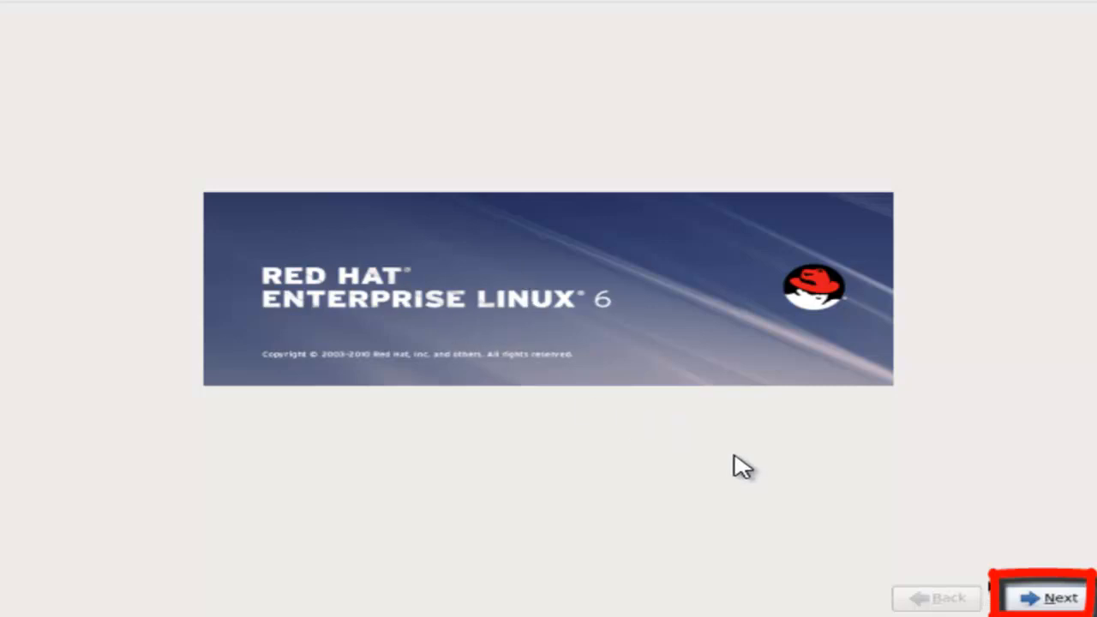
- Proceed from the welcome screen, accepting English as the installation language and U.S. English as the keyboard
left_click(1046, 600)
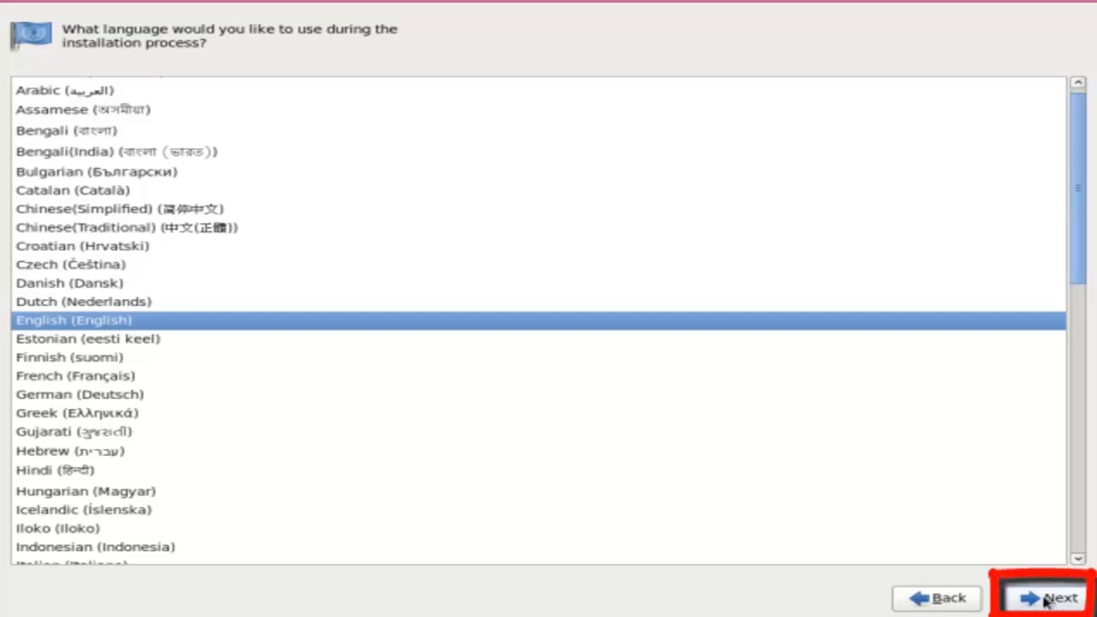
left_click(1046, 600)
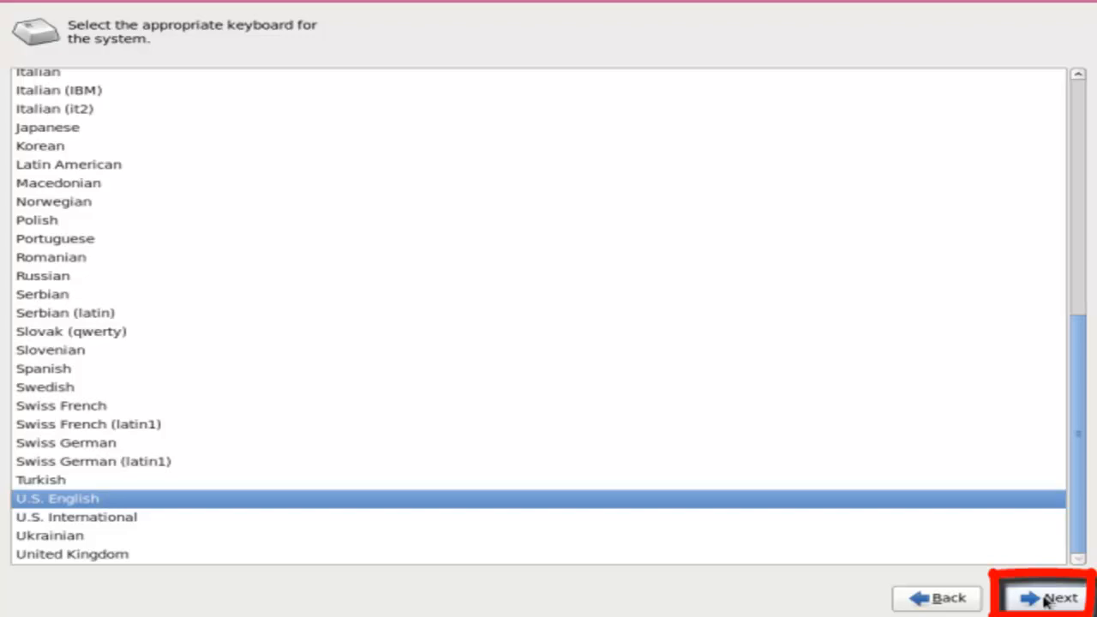
left_click(1046, 600)
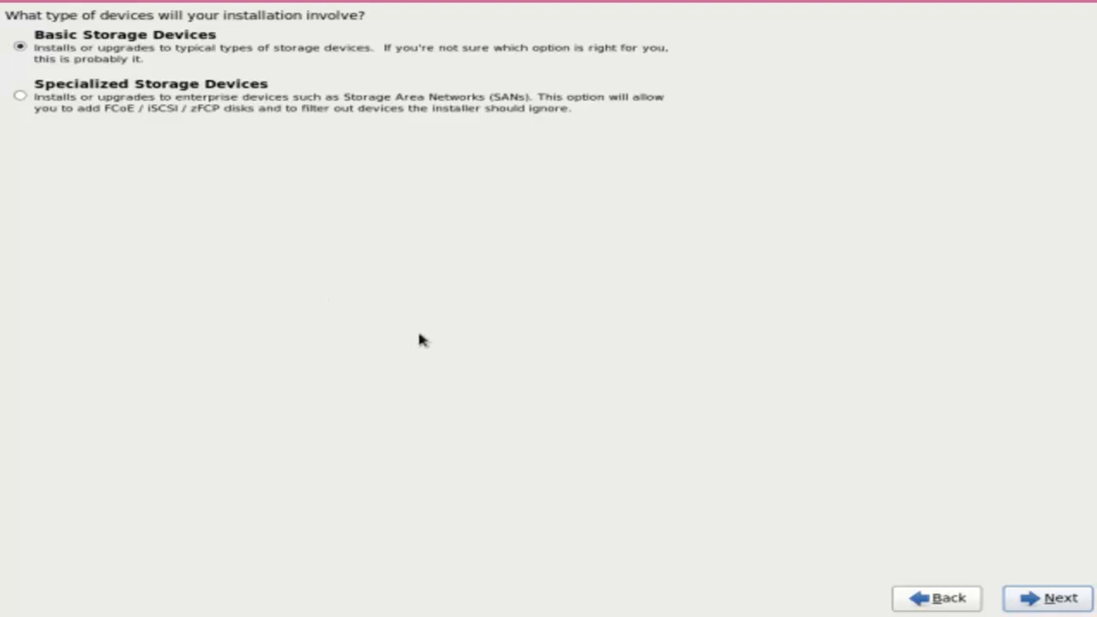
- Choose Specialized Storage Devices, view its drive selection page, and return to the storage type choice
left_click(407, 286)
left_click(108, 97)
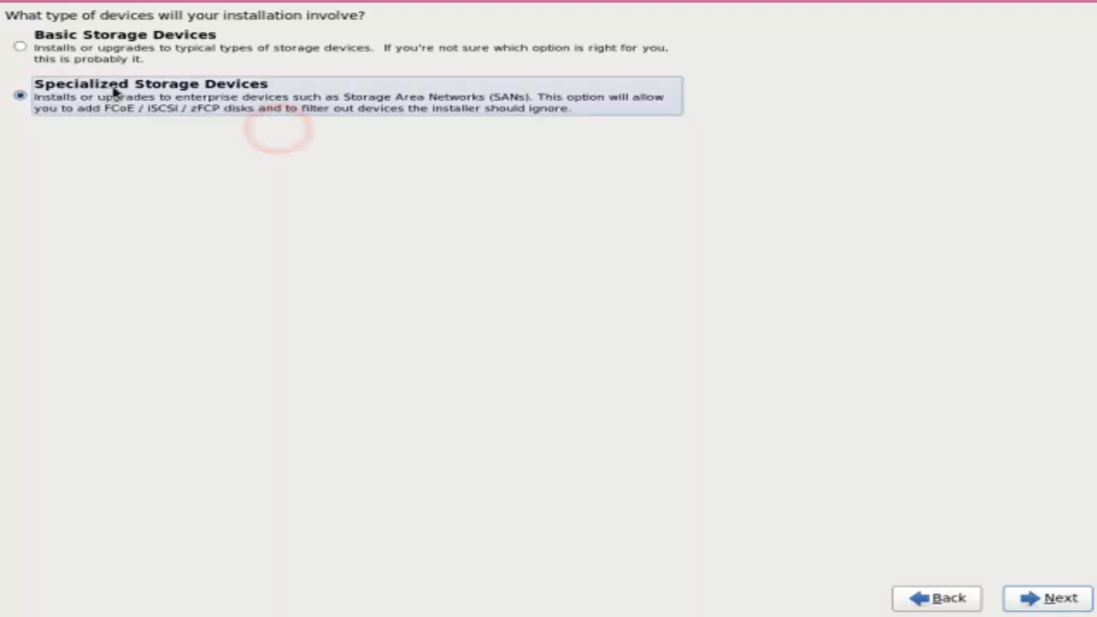
left_click(1028, 597)
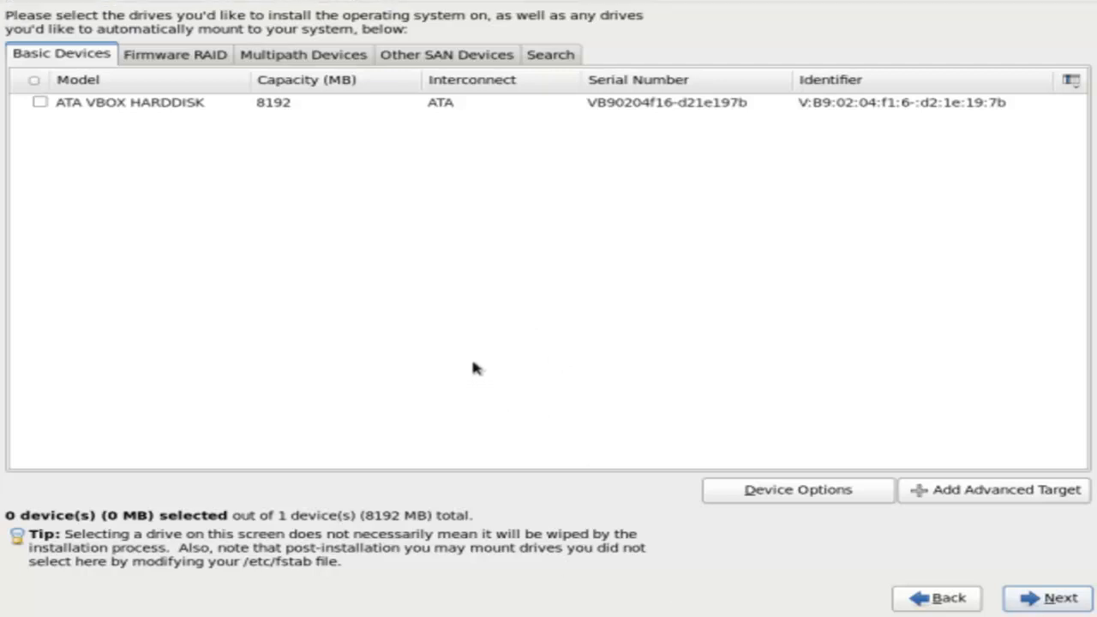
left_click(346, 275)
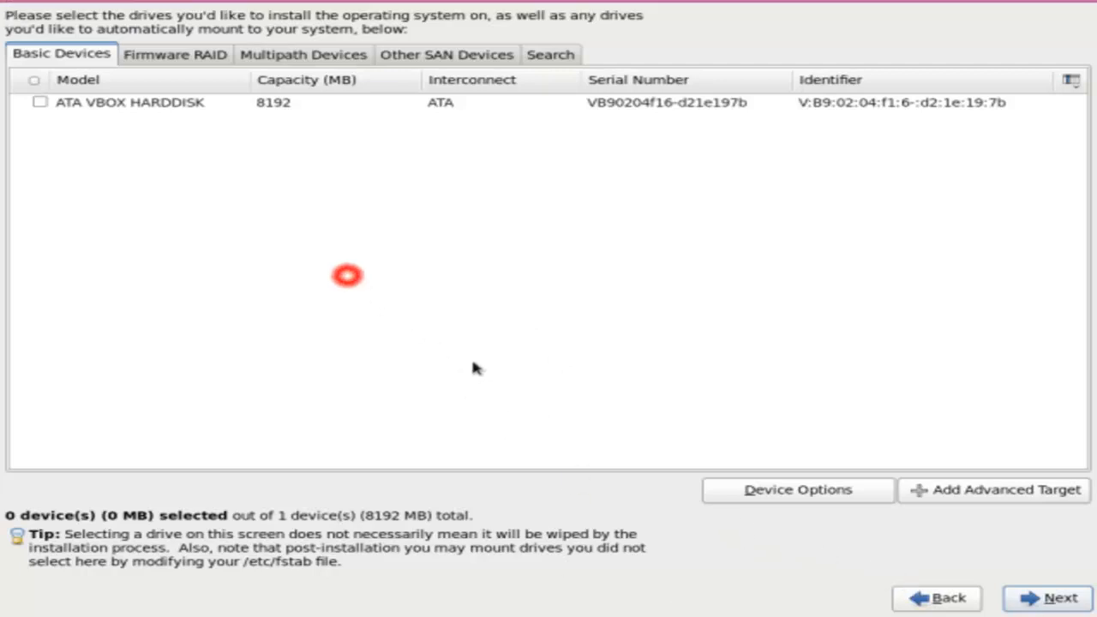
left_click(896, 595)
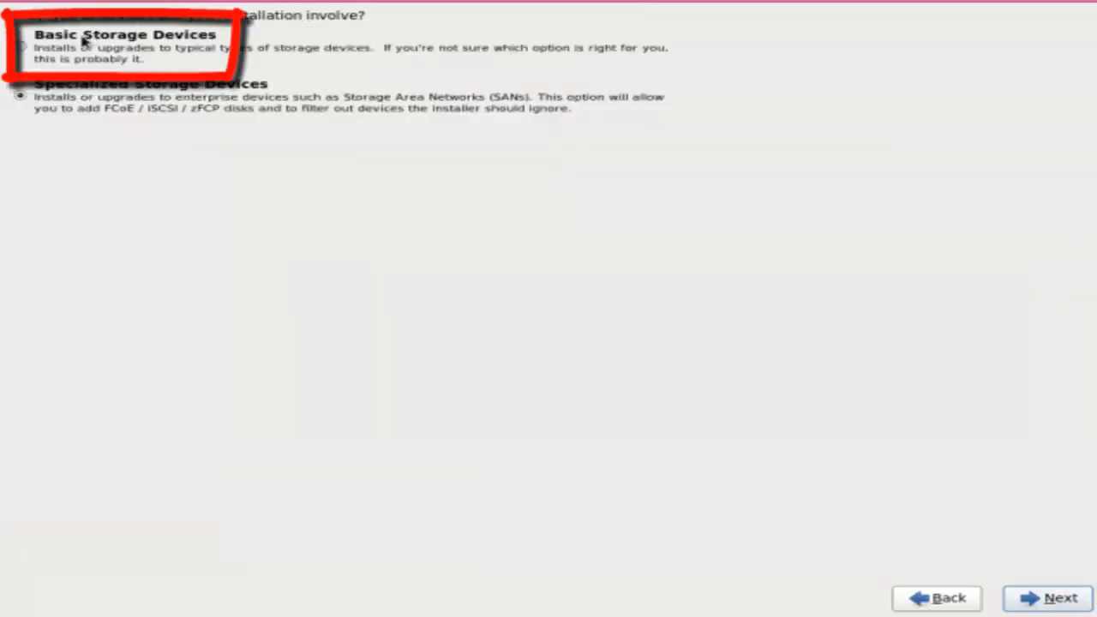
- Choose Basic Storage Devices for the installation and agree to discard any data on the ATA VBOX HARDDISK
left_click(128, 44)
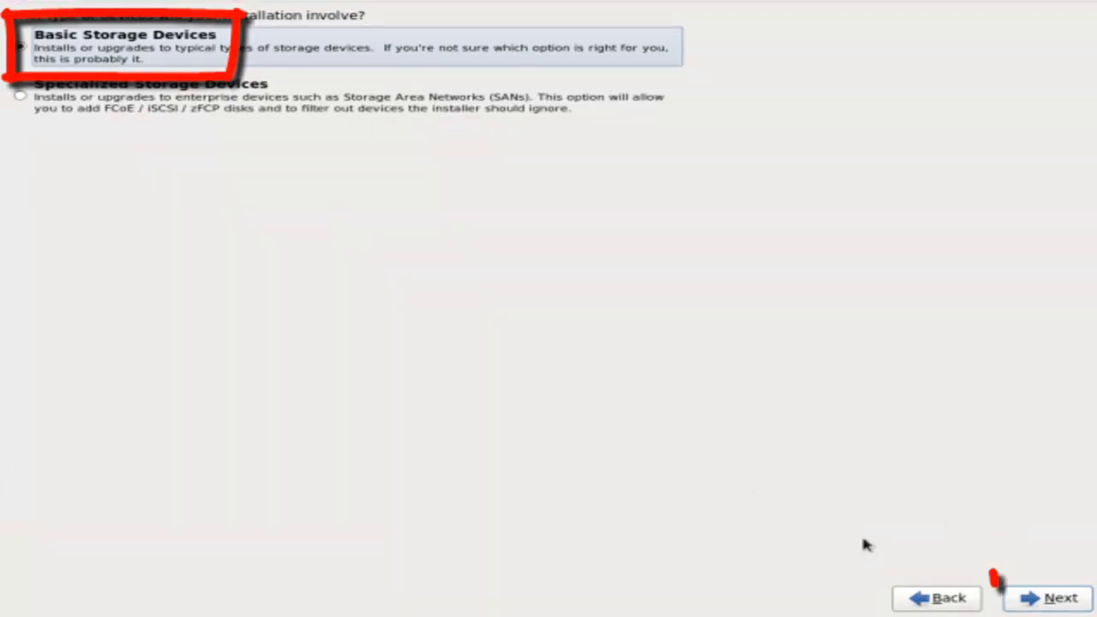
left_click(1042, 598)
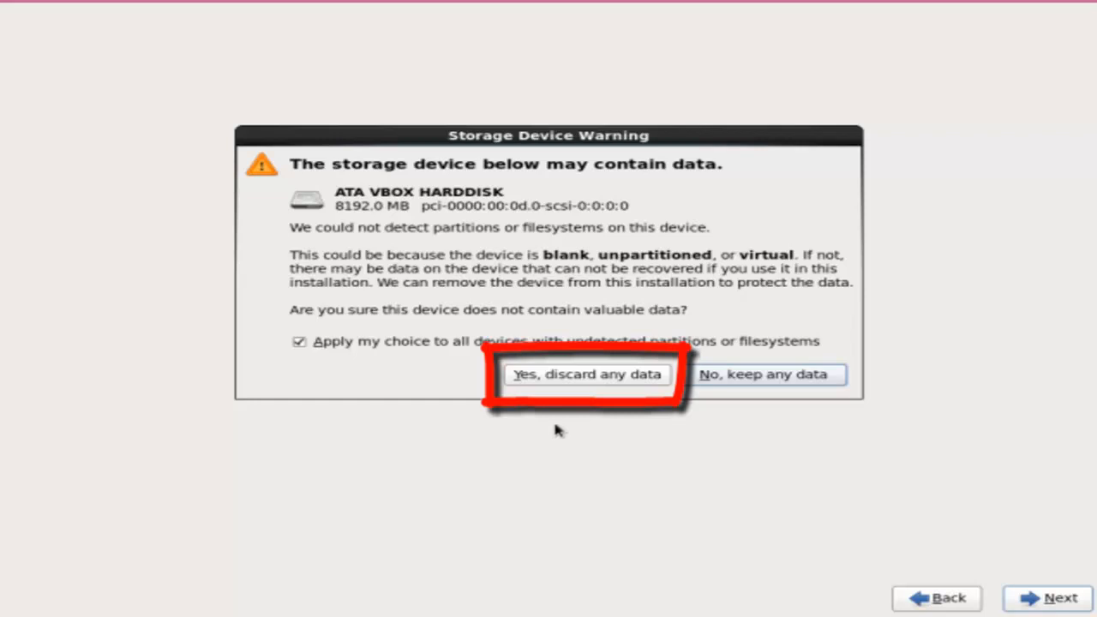
left_click(572, 377)
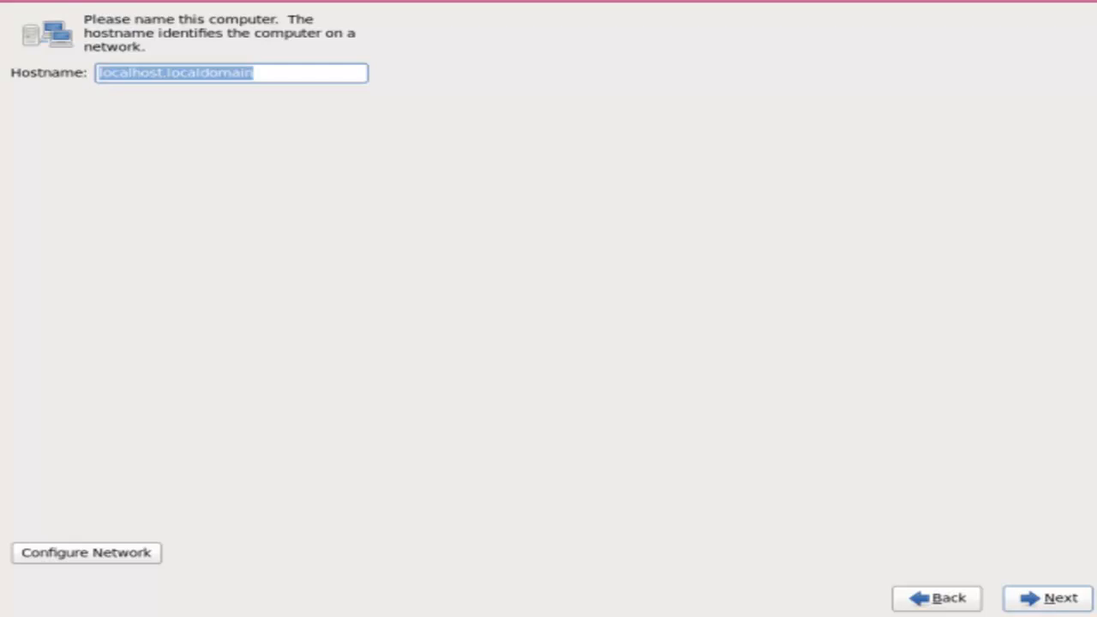
- Enter the owner's first name as the computer's hostname and continue to the root password page
type("Zuba")
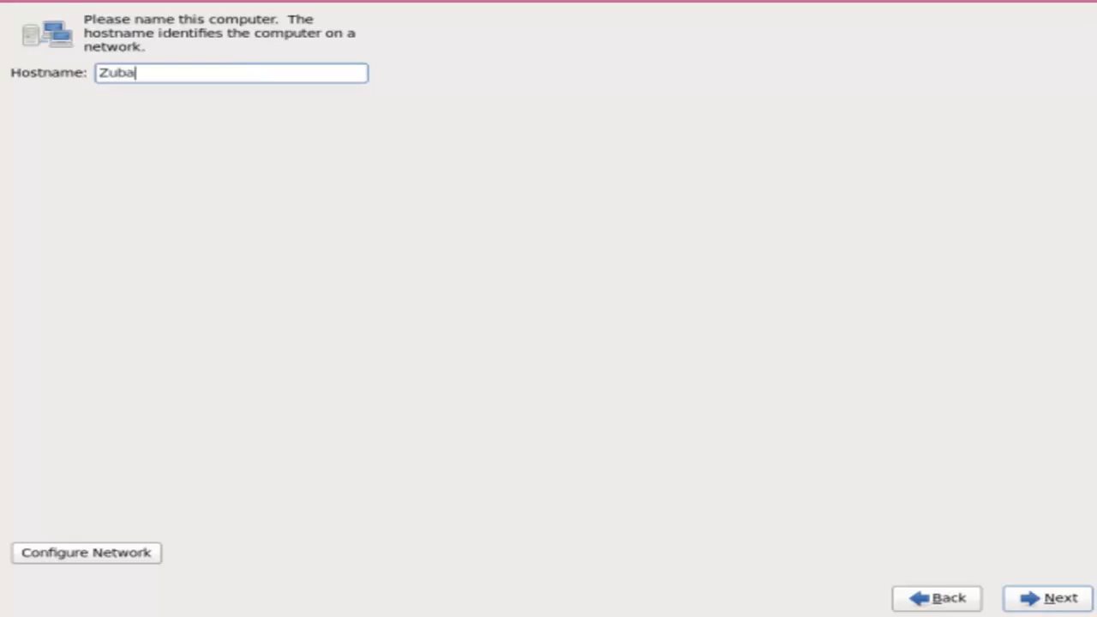
type("ir")
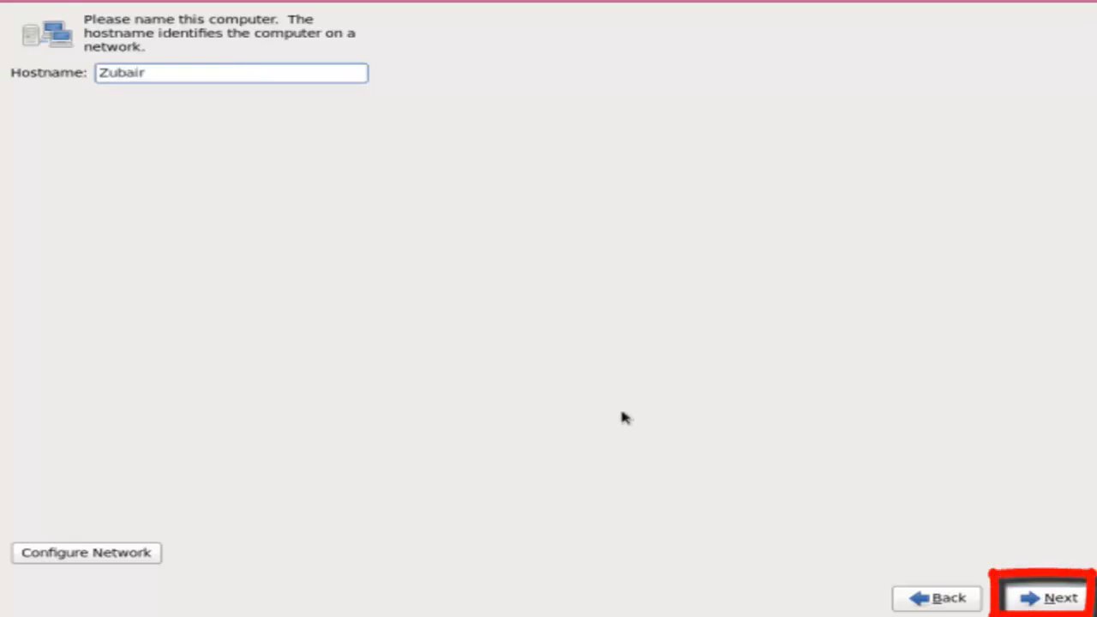
left_click(1046, 598)
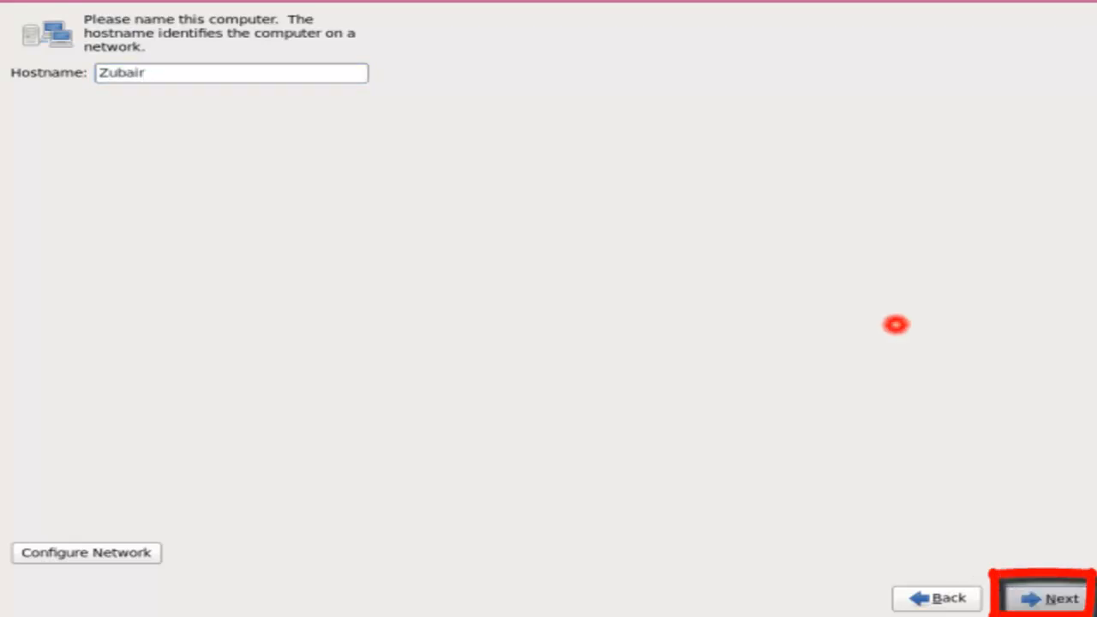
left_click(1027, 599)
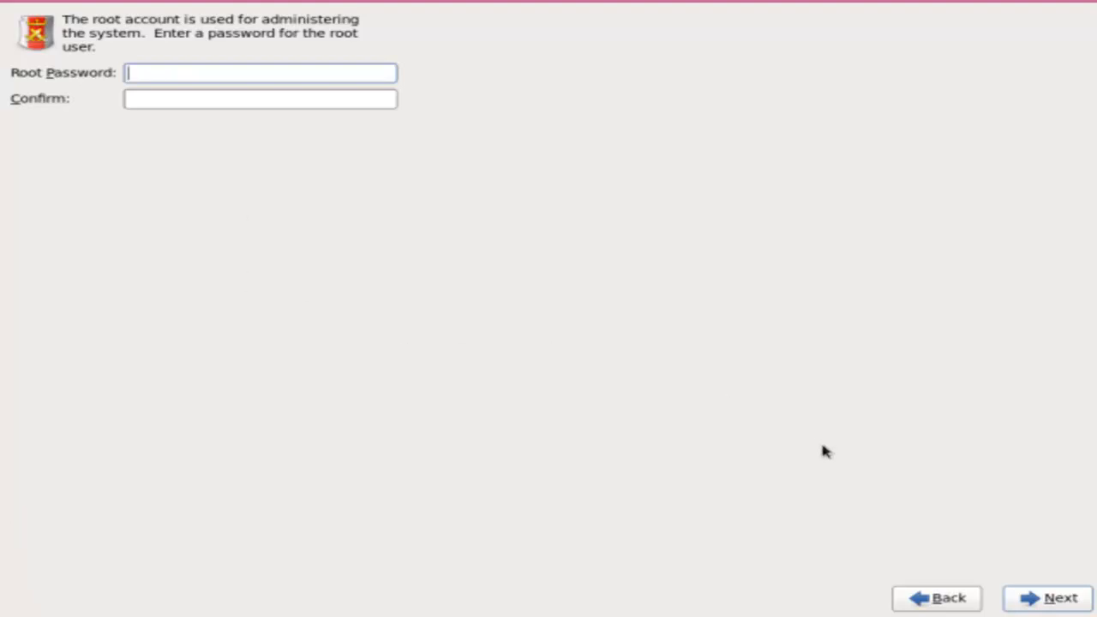
- Enter and confirm the root account password, and choose to use it anyway despite its weakness
left_click(1022, 598)
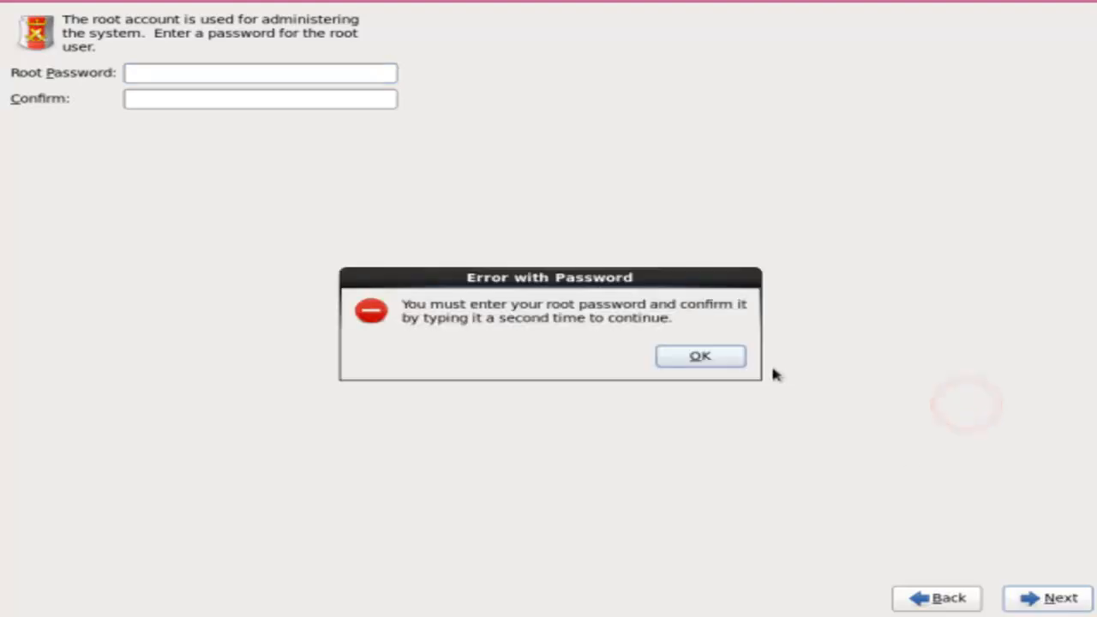
left_click(718, 363)
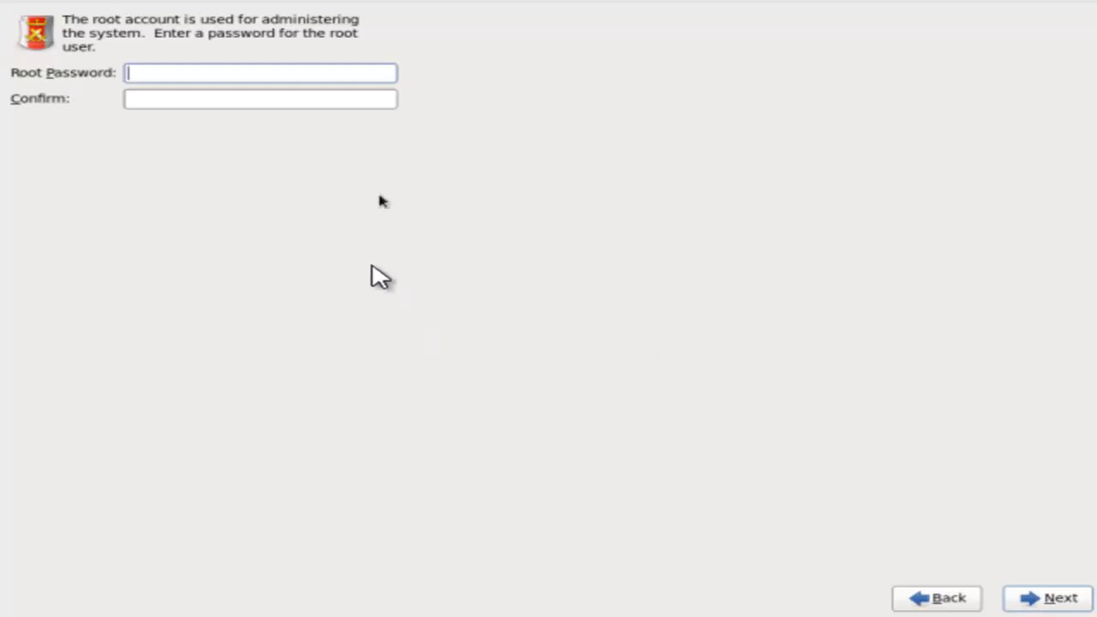
left_click(294, 133)
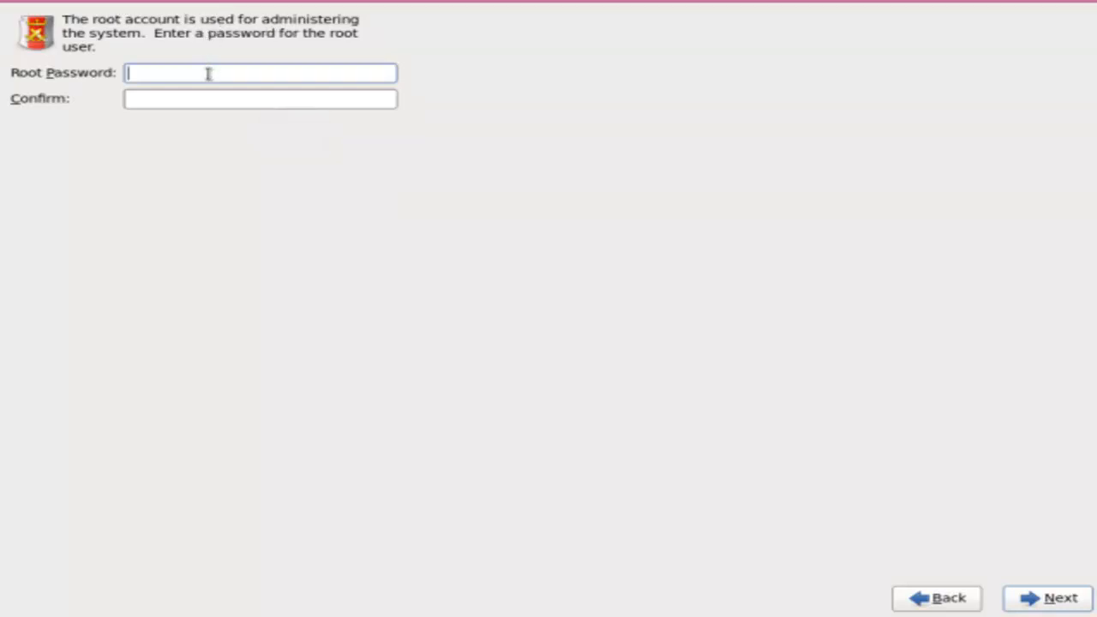
left_click(366, 248)
type("•••")
key("Tab")
type("••••••")
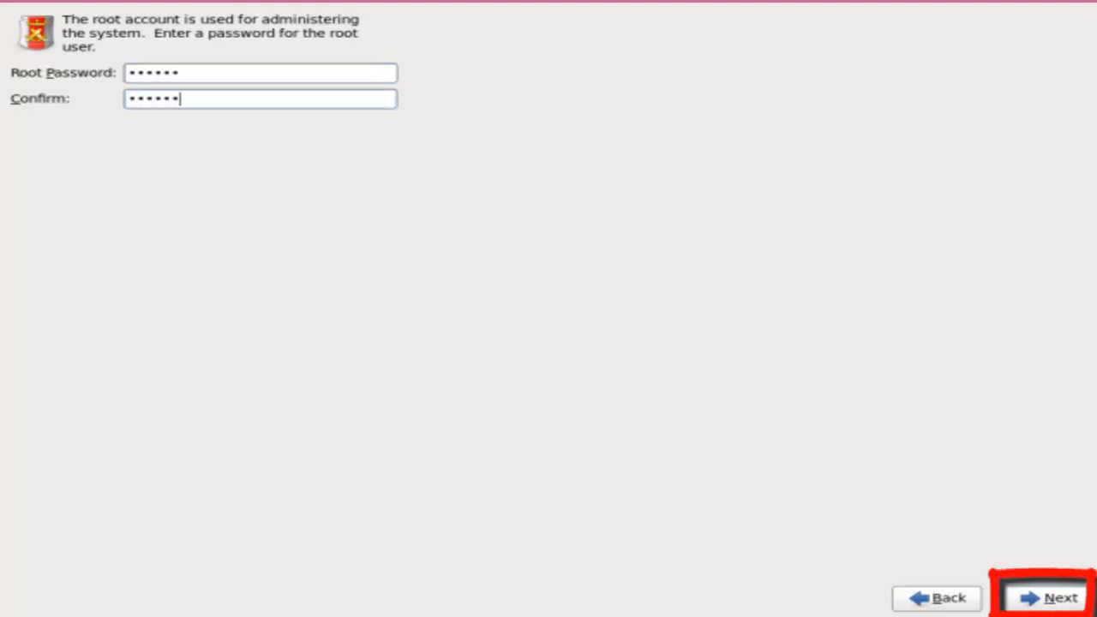
left_click(854, 509)
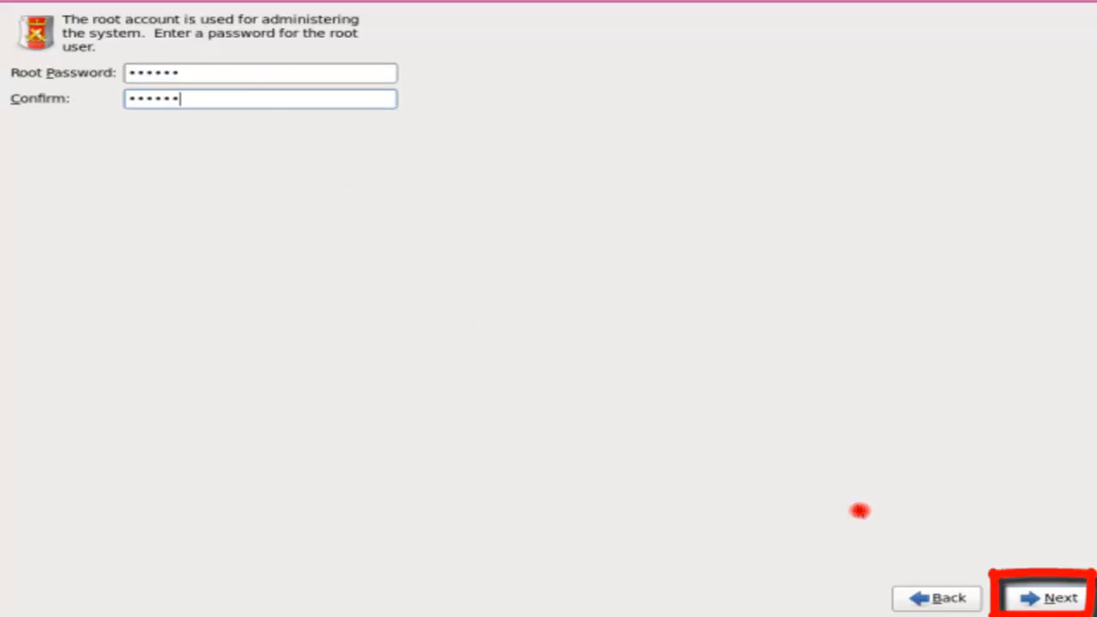
left_click(1061, 595)
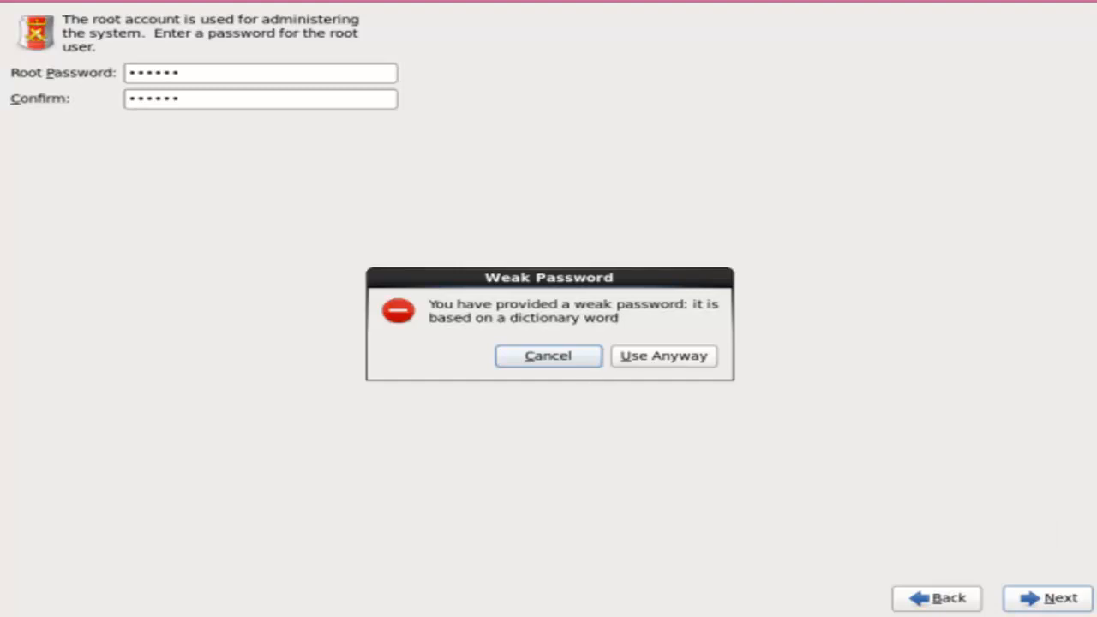
left_click(643, 362)
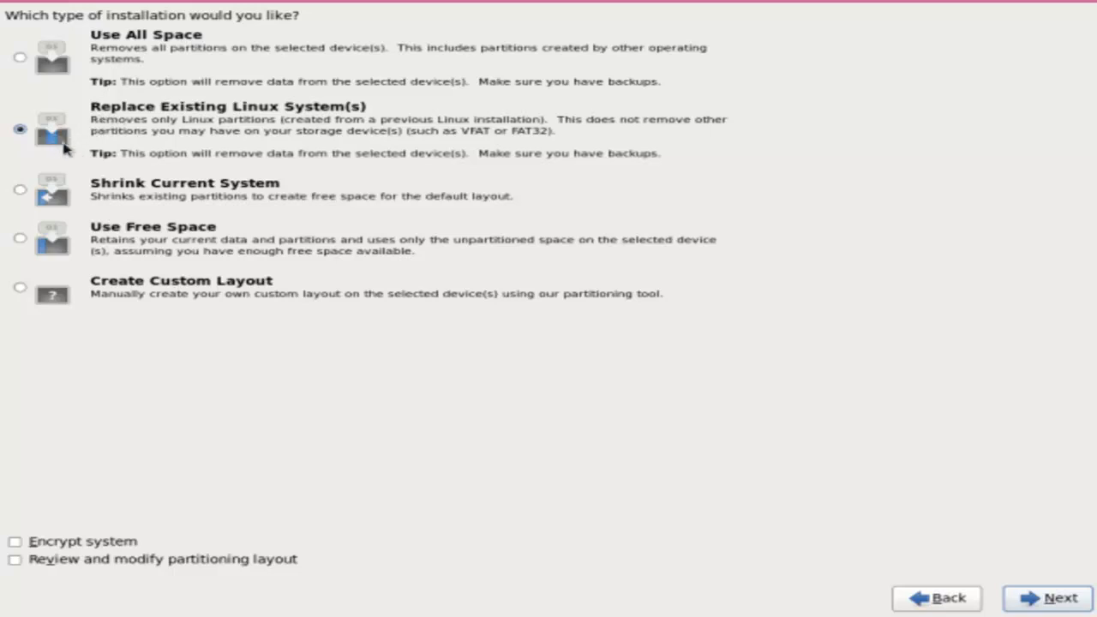
- Choose Create Custom Layout as the installation type and proceed to the partitioning page
left_click(53, 297)
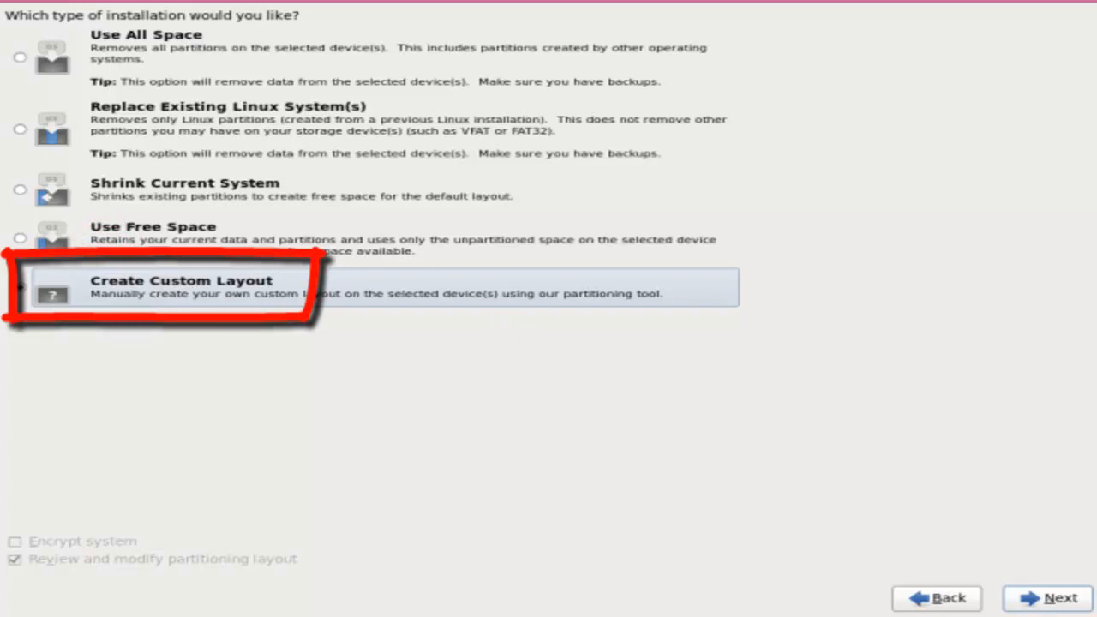
left_click(1016, 592)
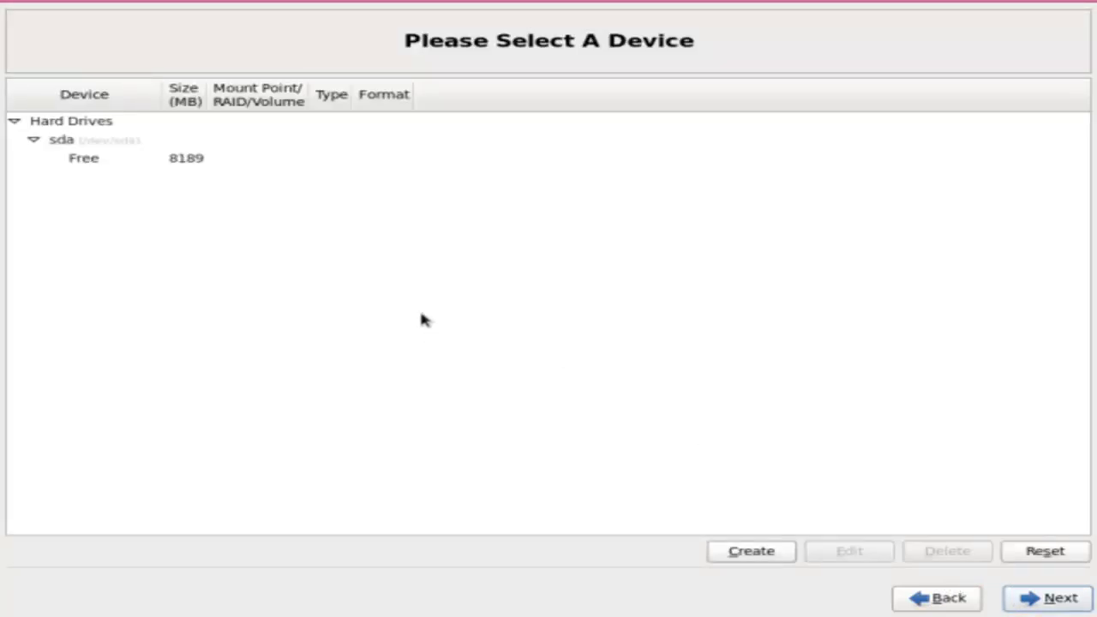
left_click(501, 264)
left_click(264, 4)
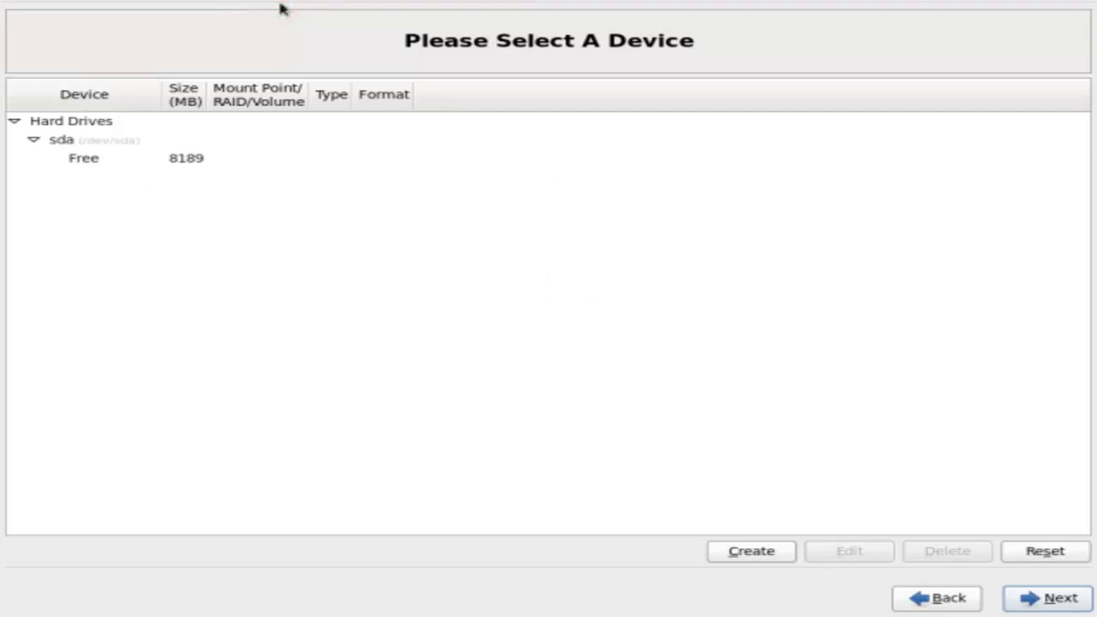
left_click(574, 41)
- Create a standard partition in the free space of sda with mount point /boot, file system ext3 and a fixed size of 200 MB
left_click(249, 178)
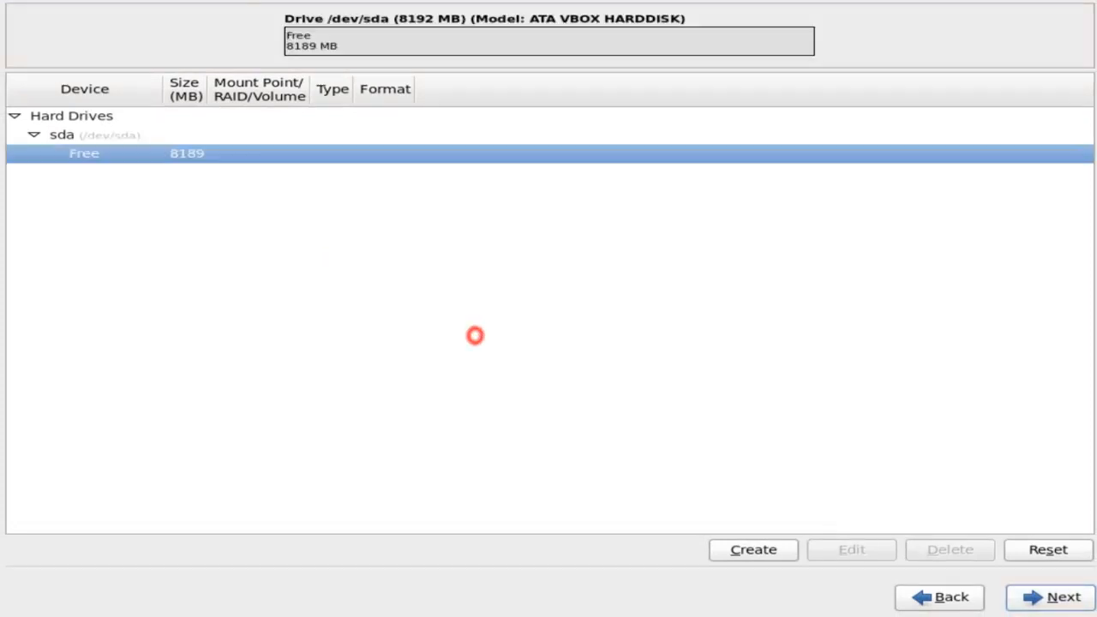
left_click(96, 160)
left_click(758, 552)
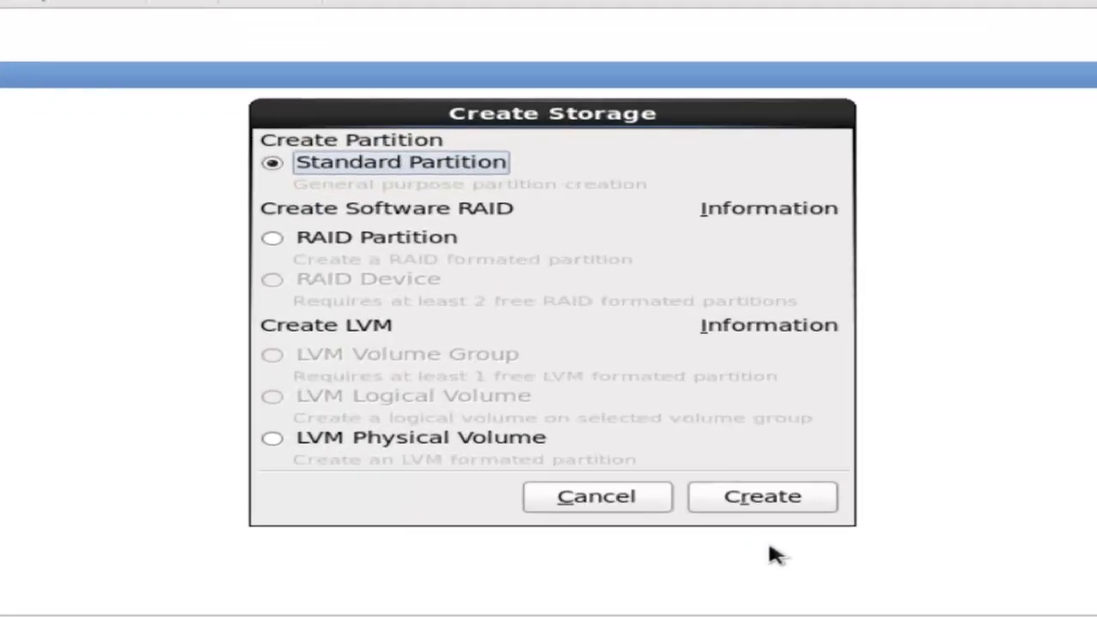
left_click(771, 502)
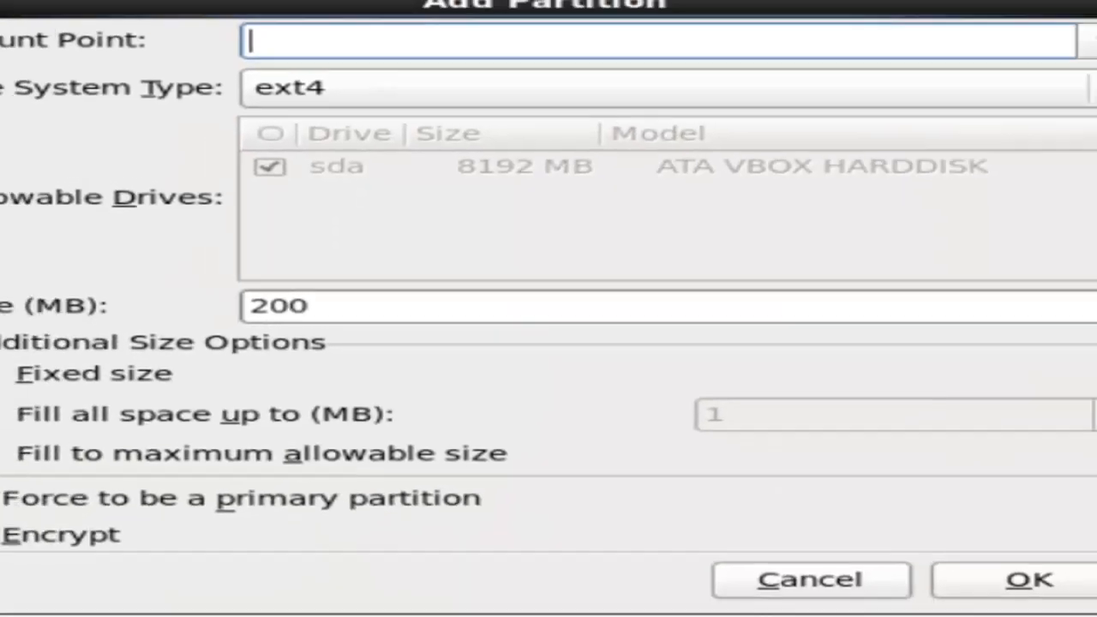
left_click(1095, 41)
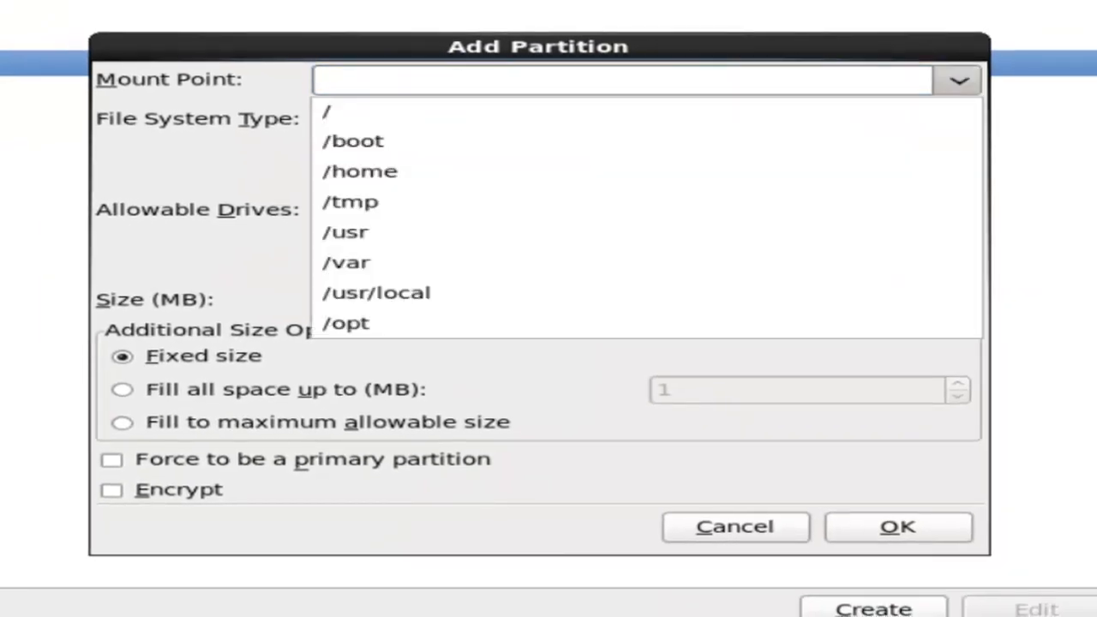
left_click(361, 147)
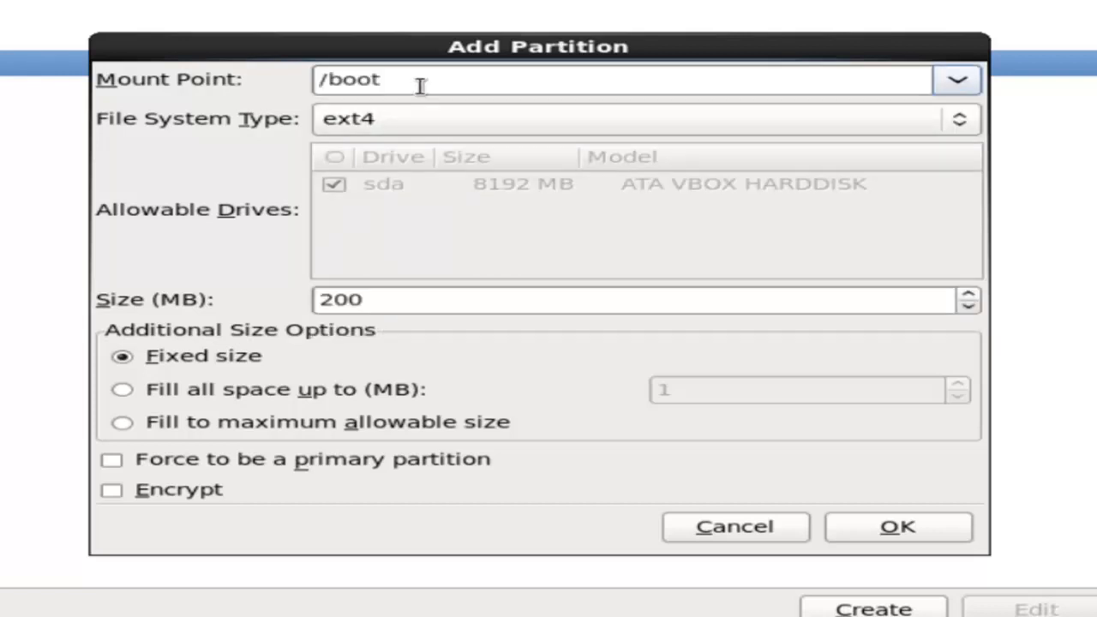
left_click(441, 126)
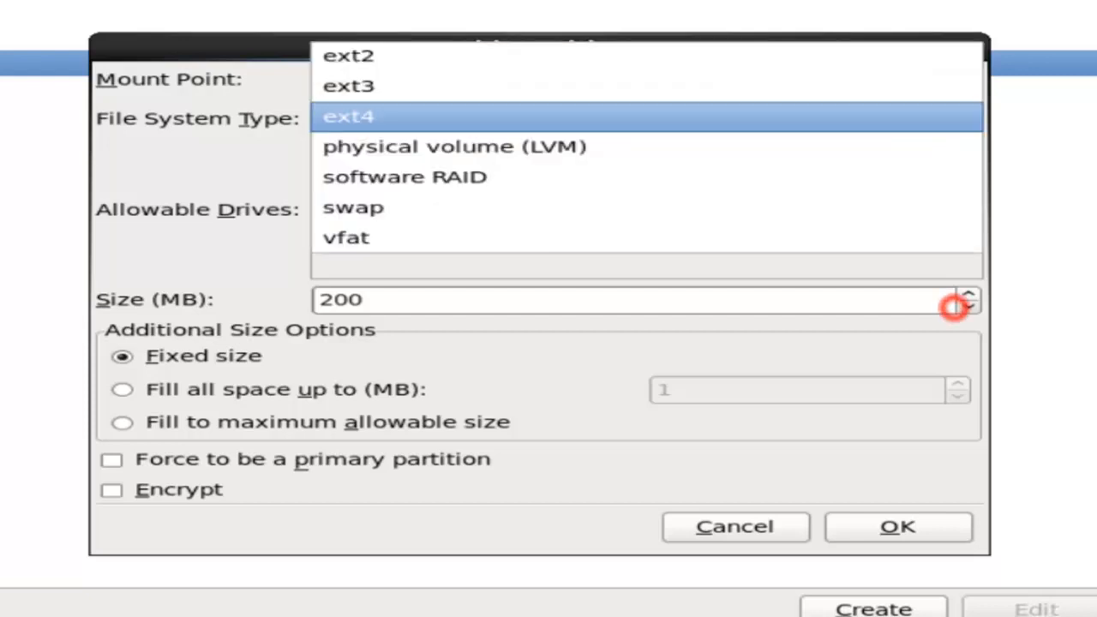
left_click(407, 97)
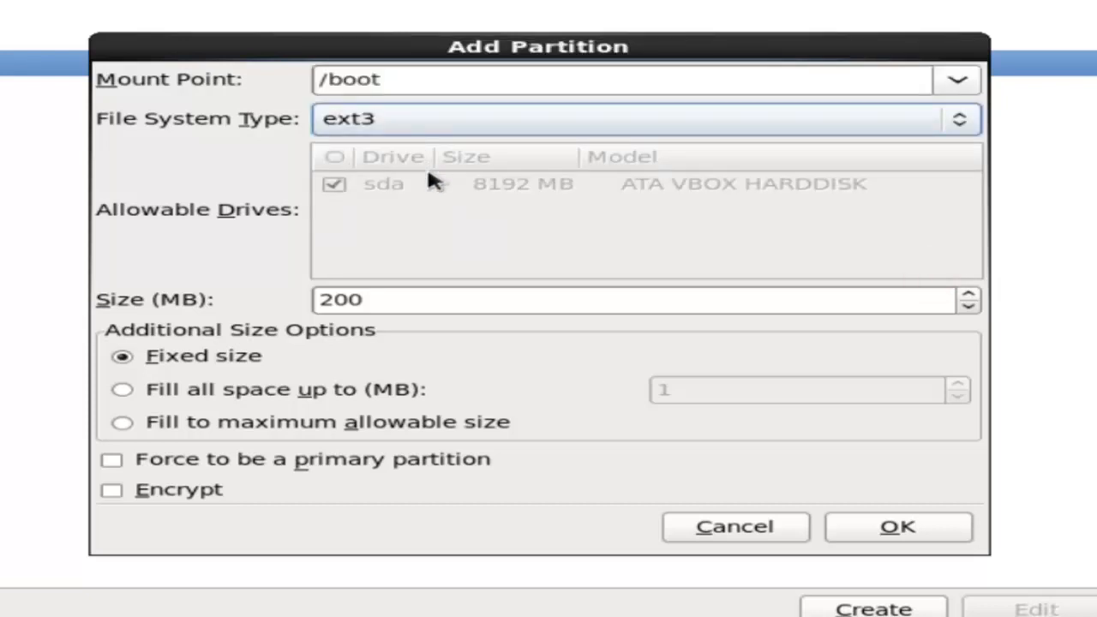
double_click(398, 299)
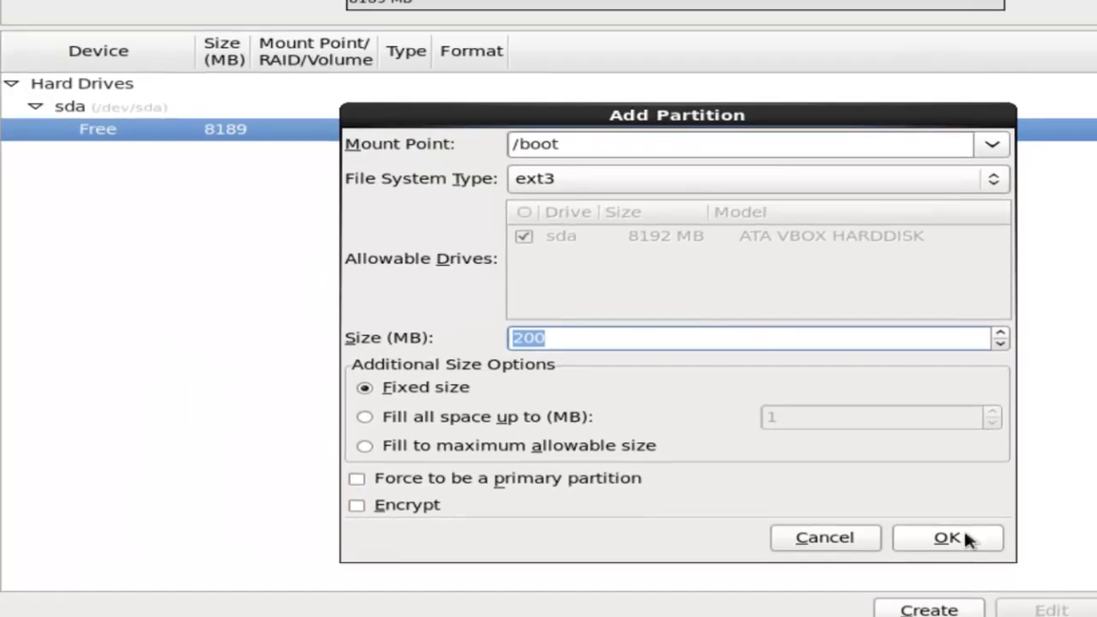
left_click(925, 530)
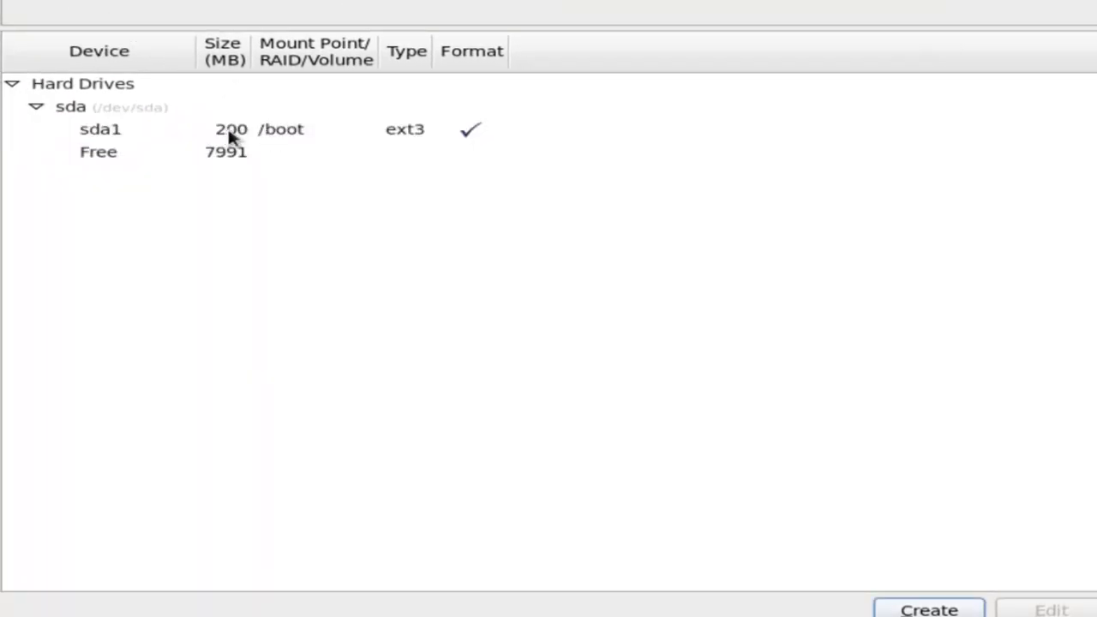
- Start another standard partition in the remaining free space and set its file system type to swap
left_click(246, 152)
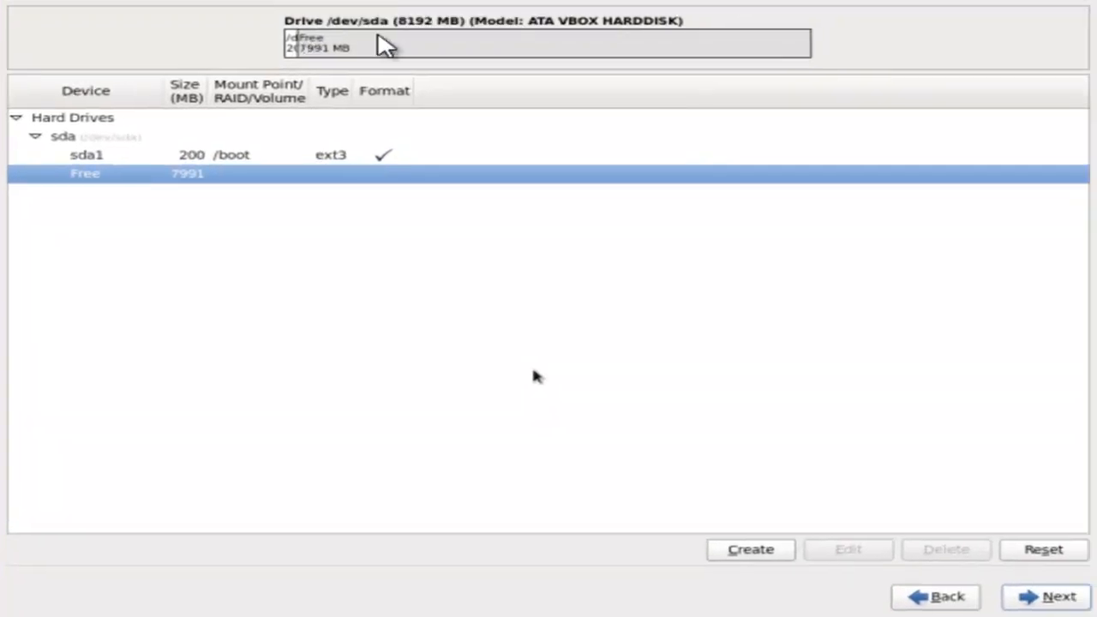
left_click(533, 375)
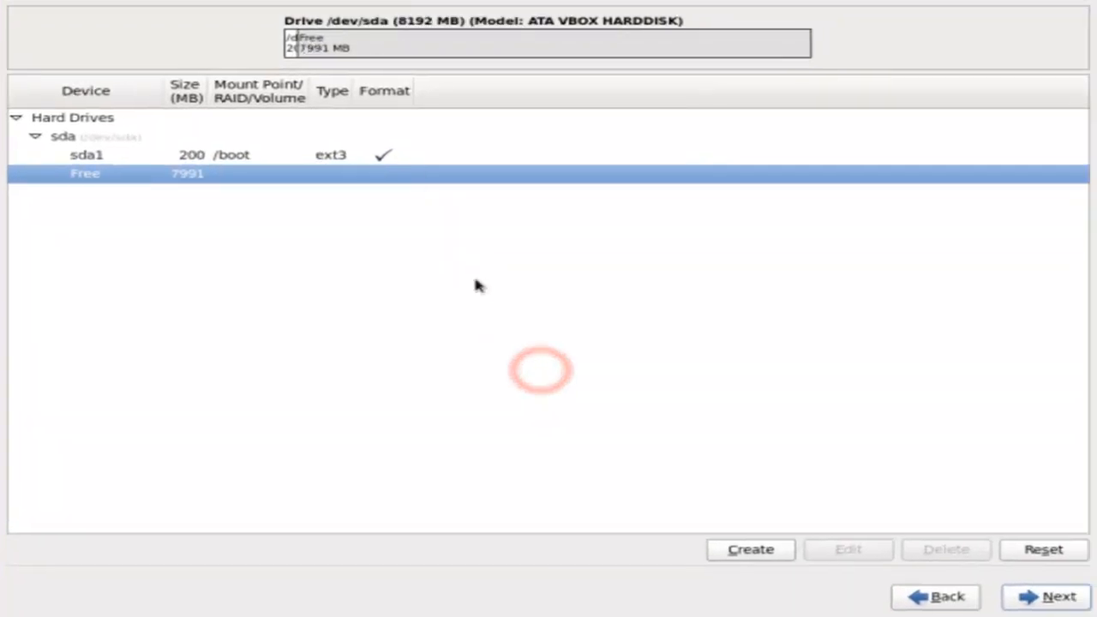
left_click(239, 178)
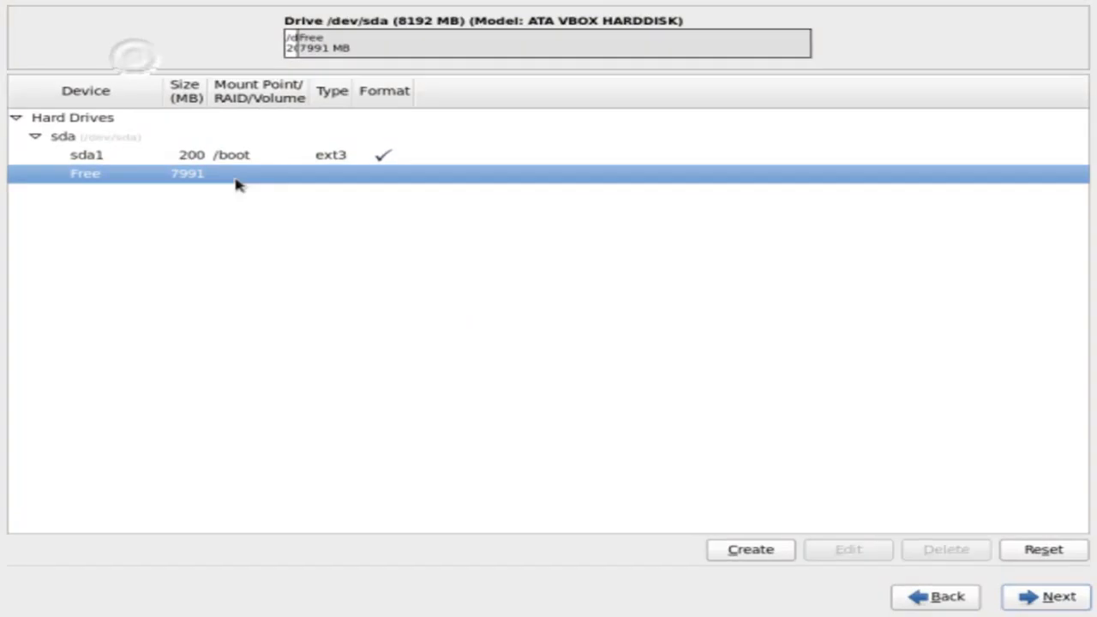
left_click(751, 550)
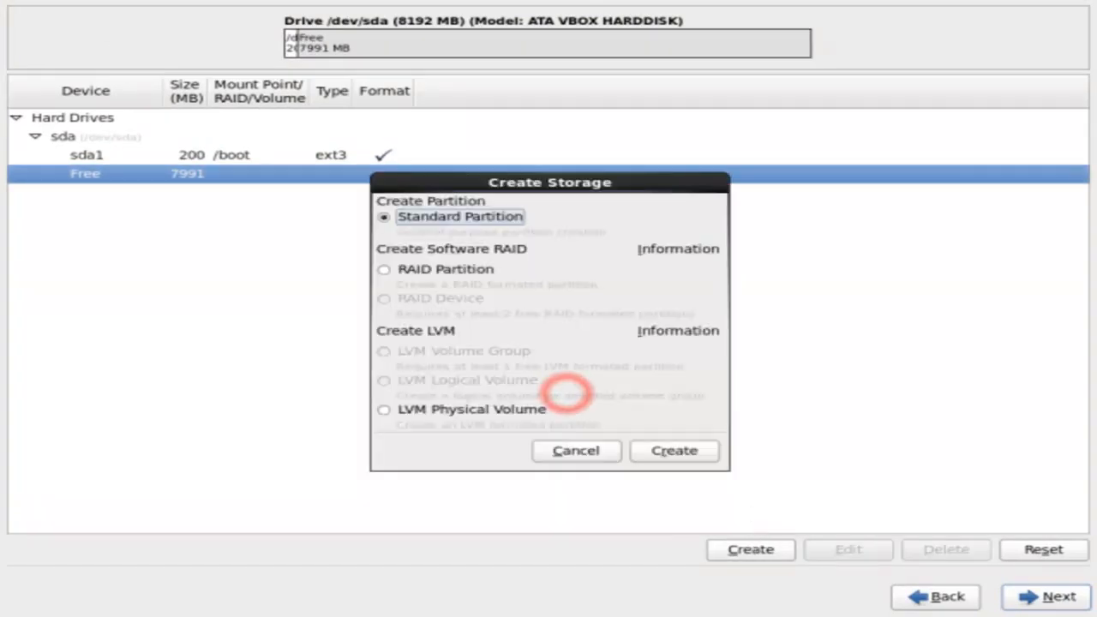
left_click(676, 449)
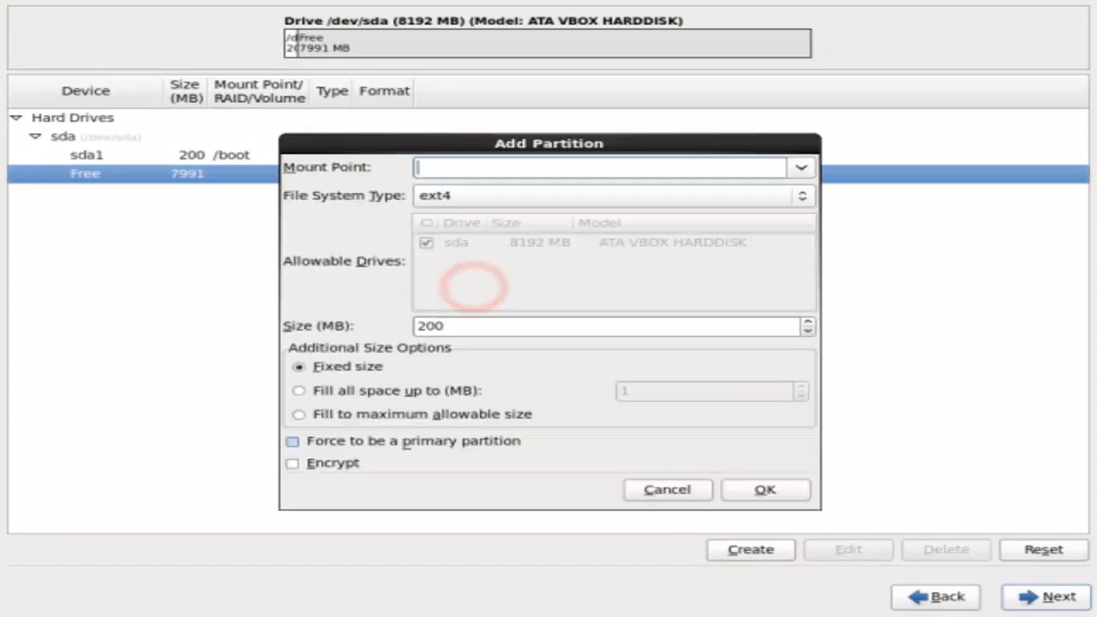
left_click(803, 196)
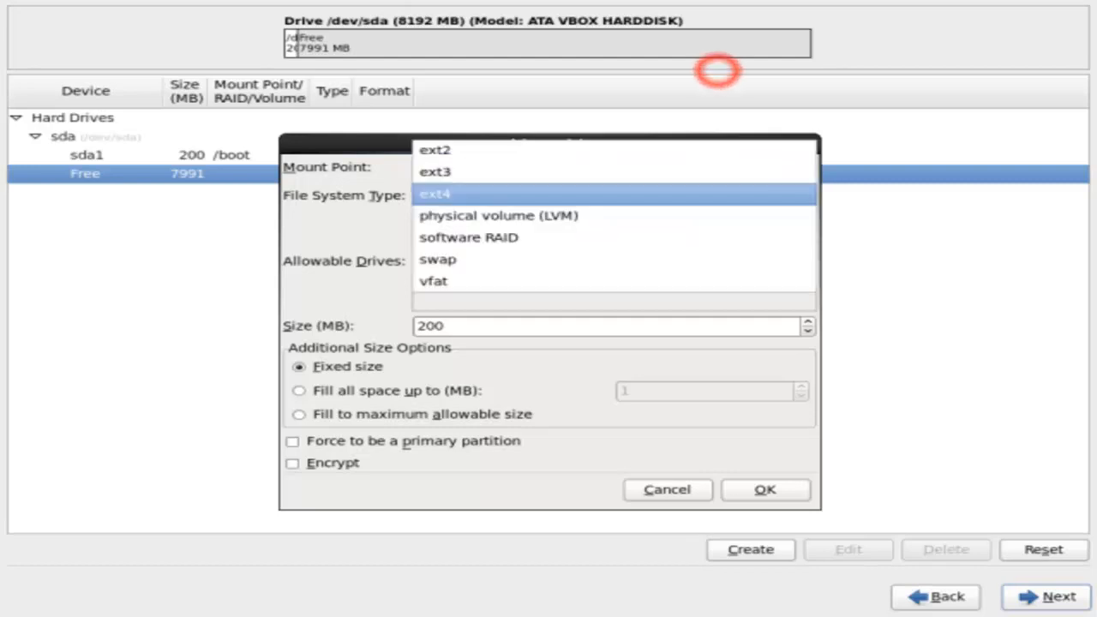
left_click(466, 259)
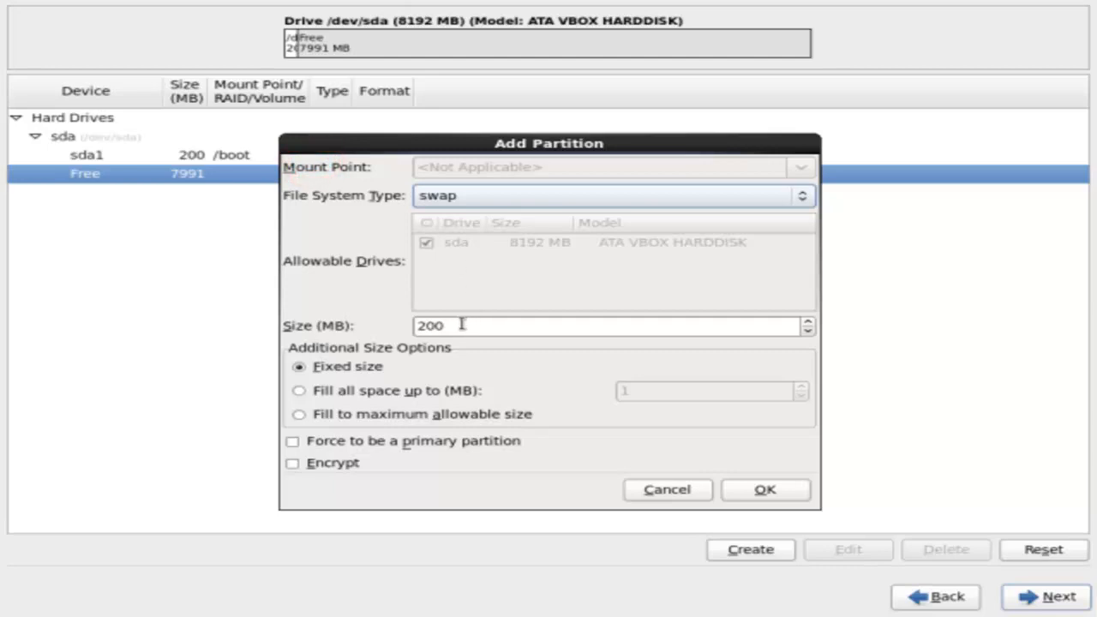
- Set the swap partition's size to 1024 MB and add it to the layout
double_click(408, 326)
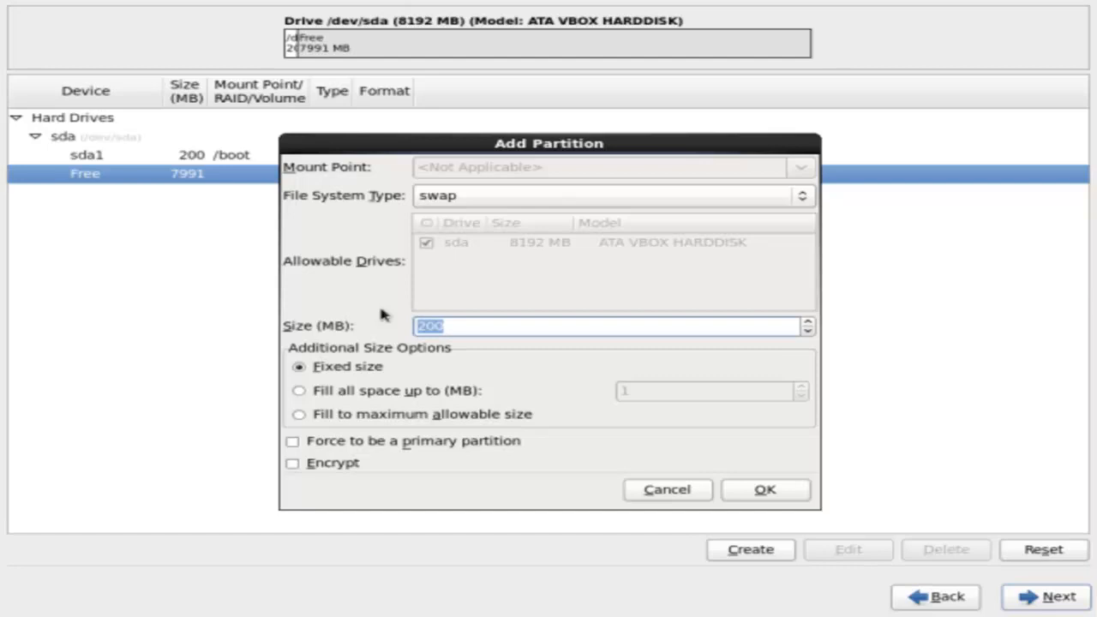
key("Down")
key("Right")
key("Right")
key("Right")
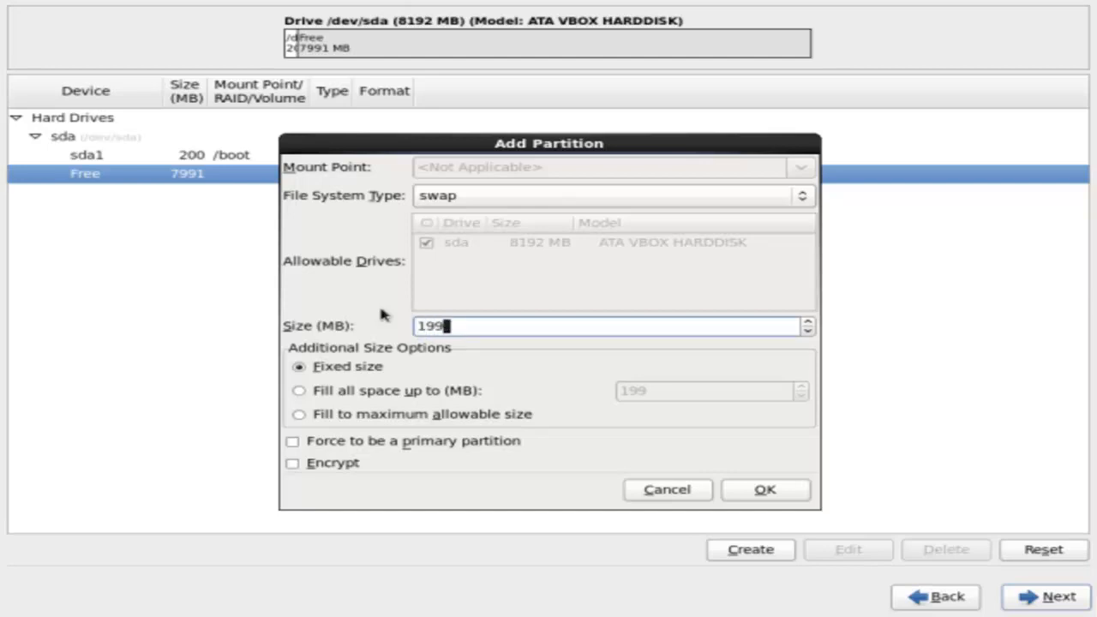
key("BackSpace")
key("BackSpace")
key("BackSpace")
type("1024")
left_click(750, 490)
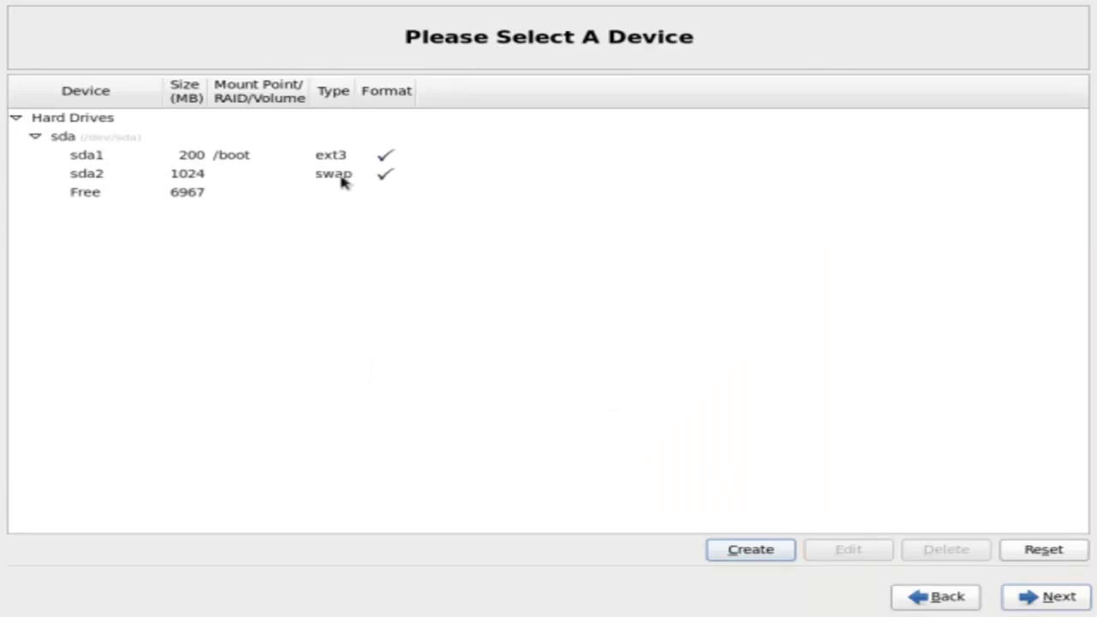
- Create a standard partition in the remaining free space with mount point /, file system ext3 and a size of 6967 MB
left_click(228, 195)
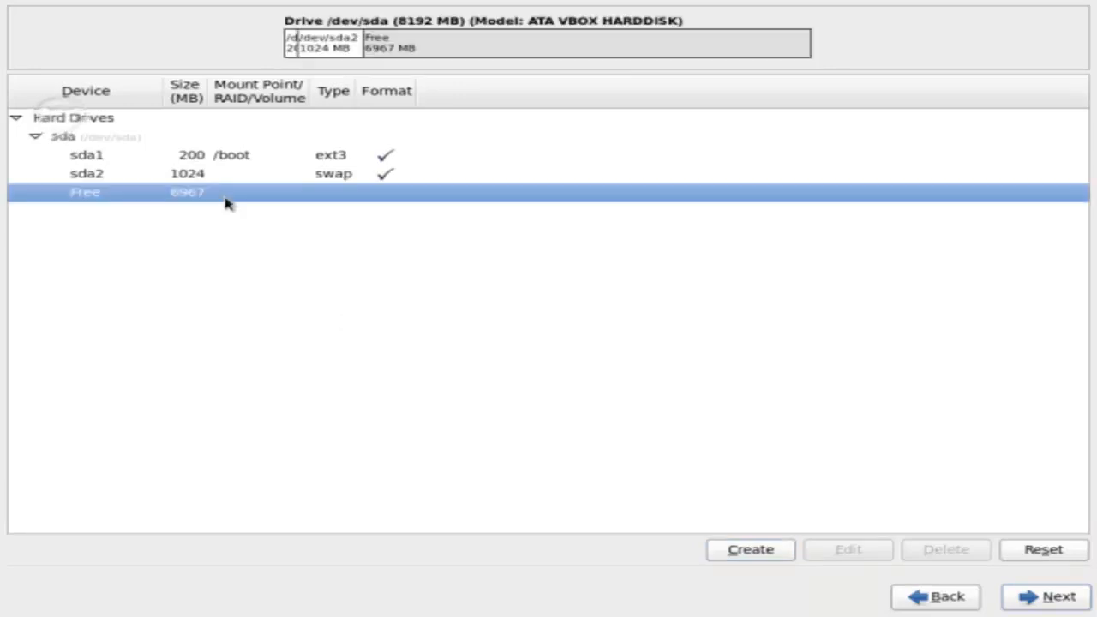
left_click(735, 553)
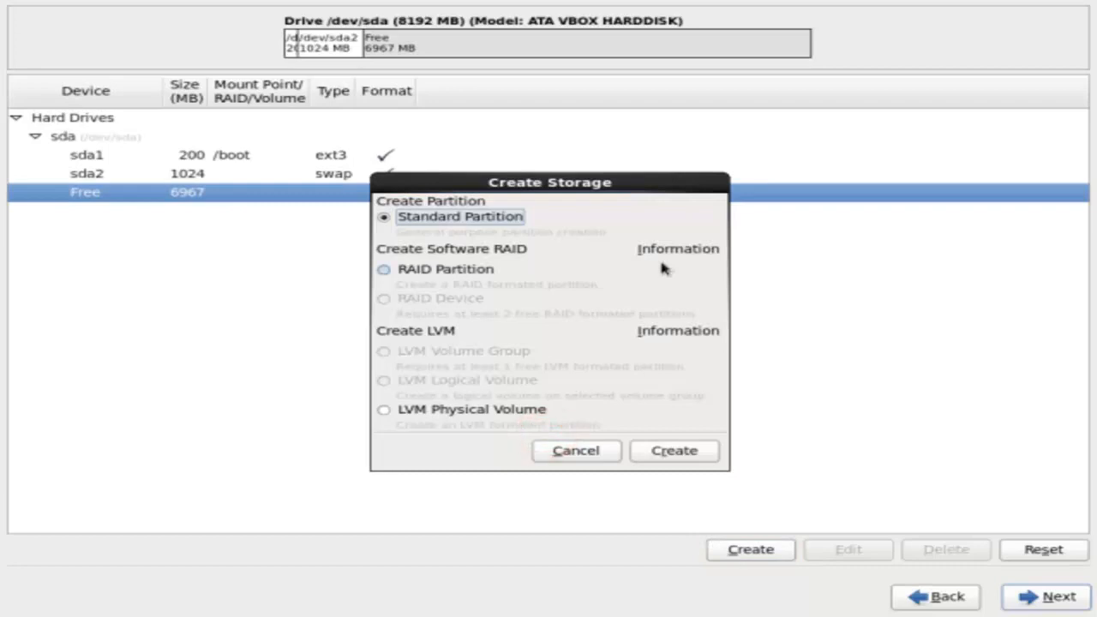
left_click(665, 457)
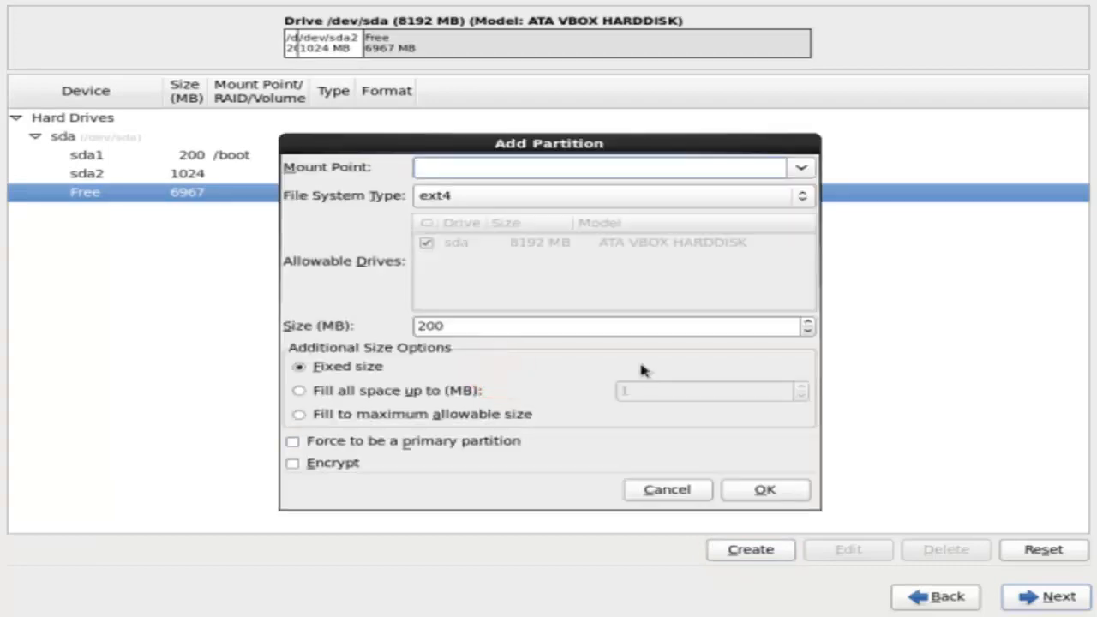
left_click(802, 168)
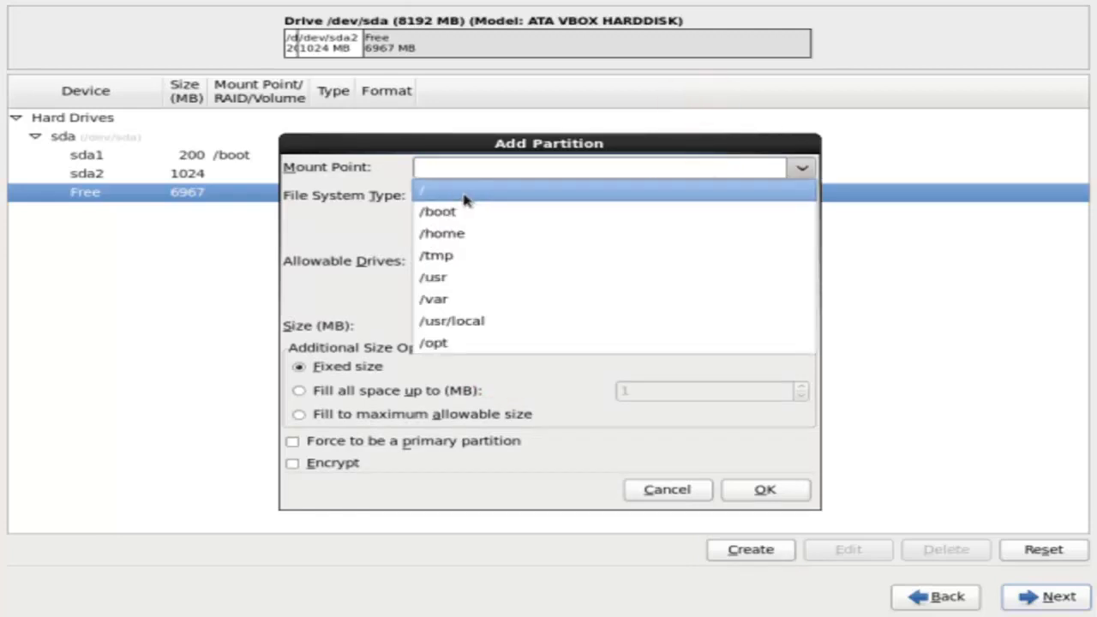
left_click(517, 197)
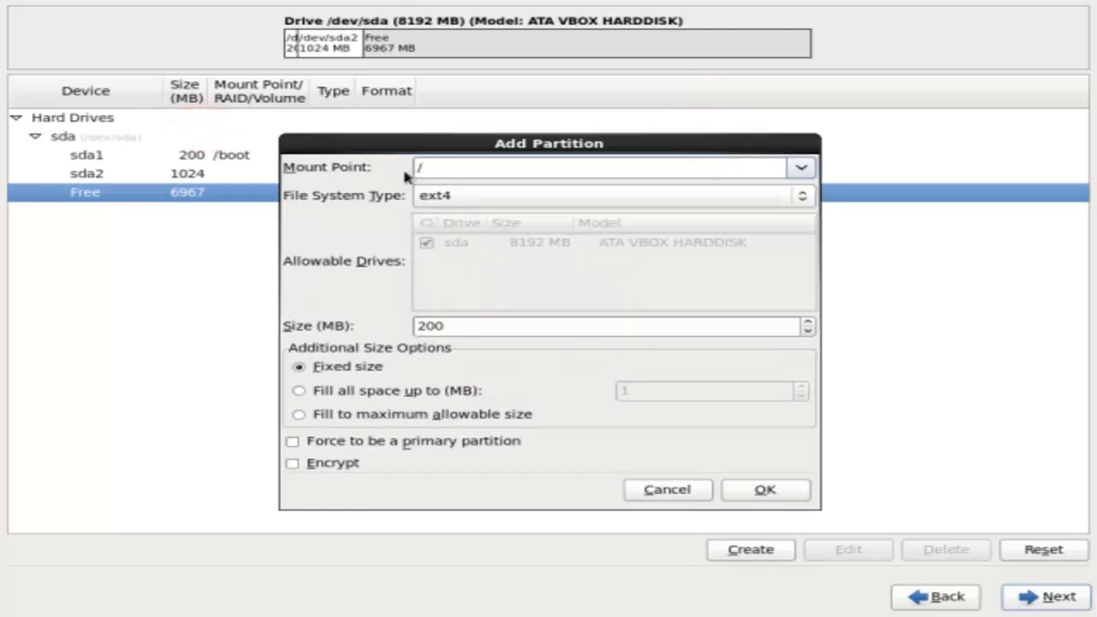
left_click(519, 198)
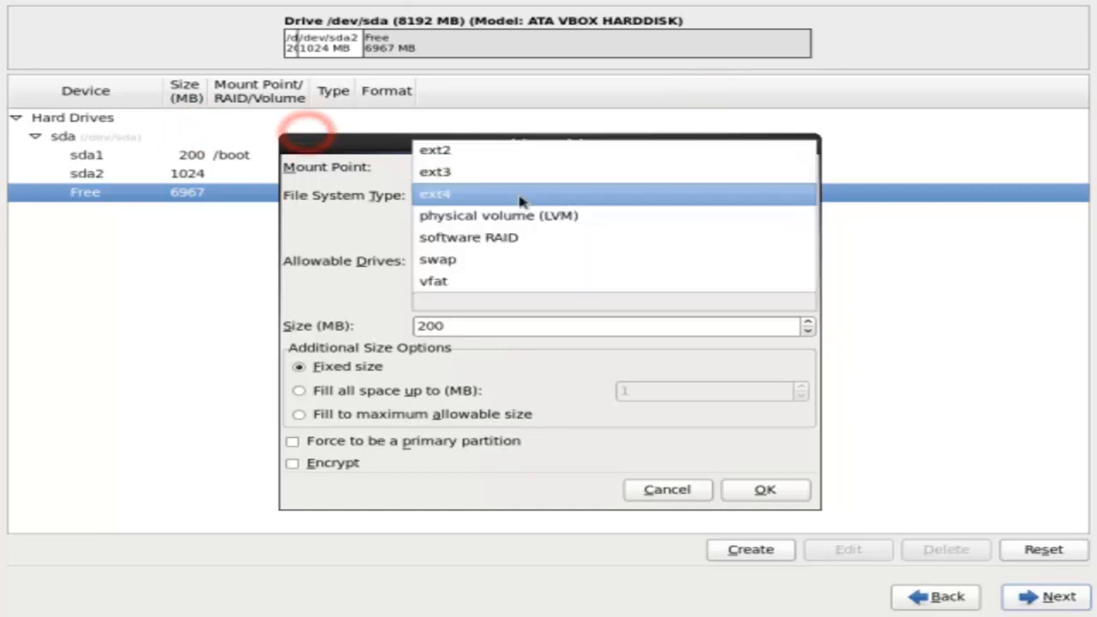
left_click(473, 180)
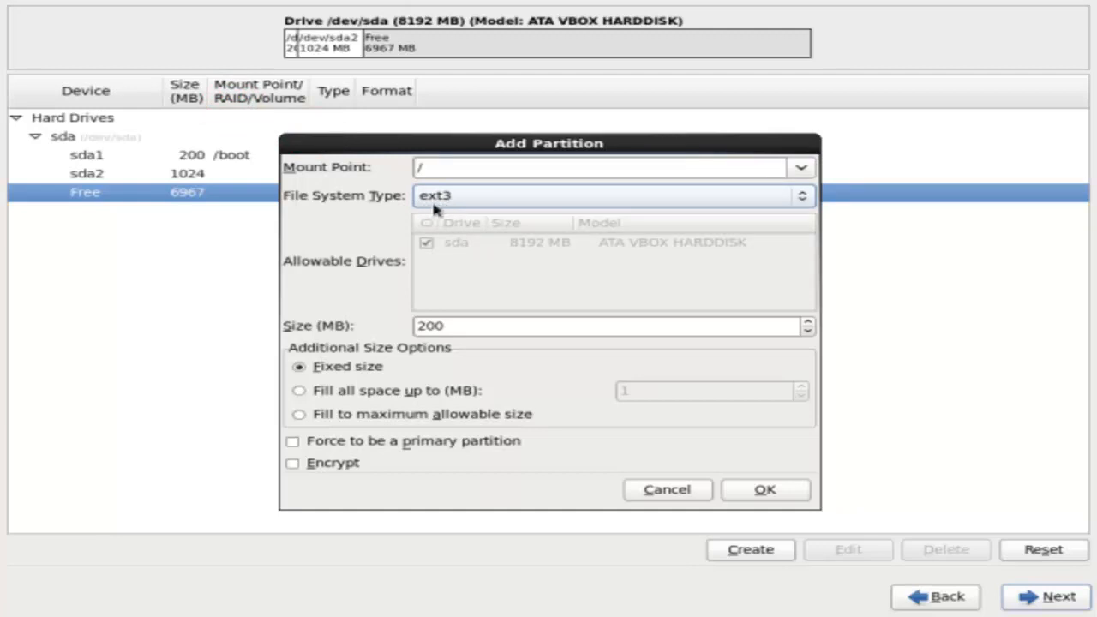
left_click(463, 333)
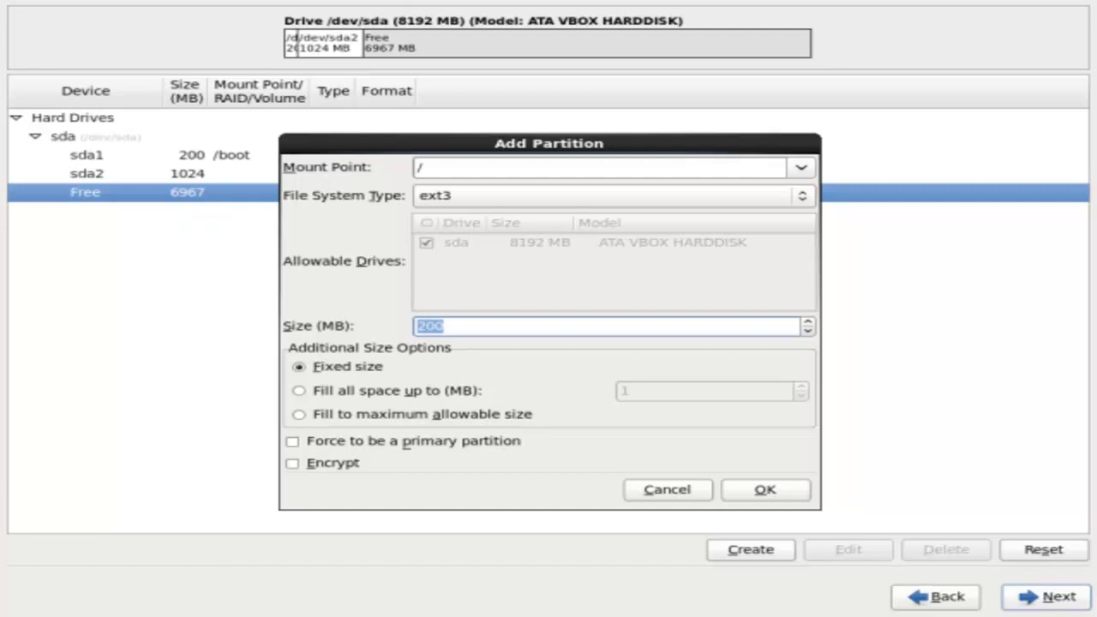
type("6967")
left_click(762, 489)
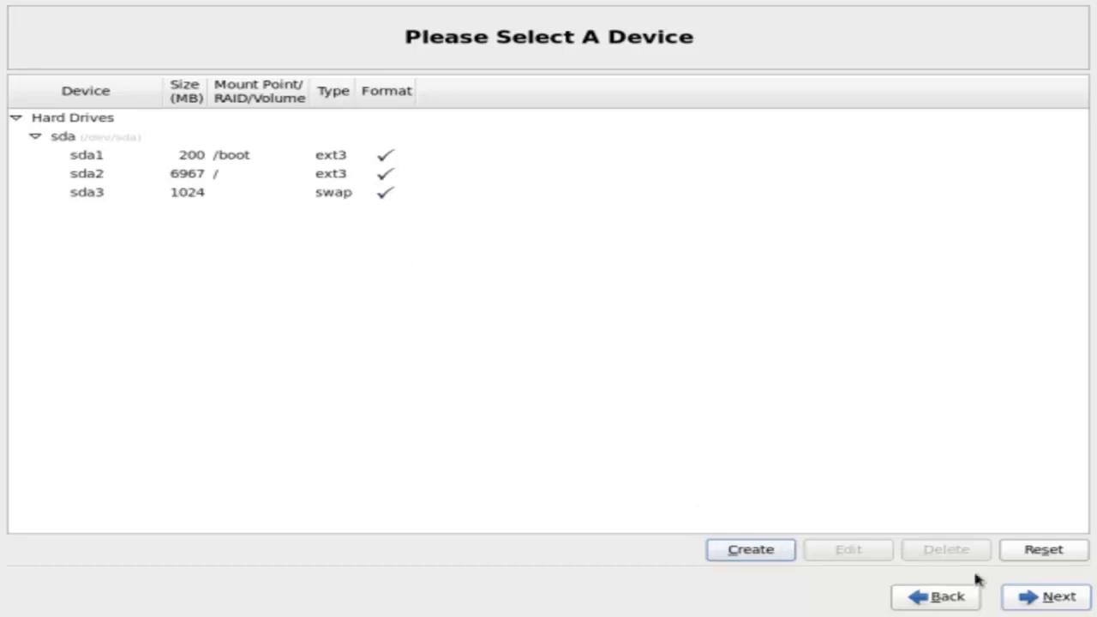
- Accept the partition layout, agree to format /dev/sda and write the storage changes to disk
left_click(1037, 598)
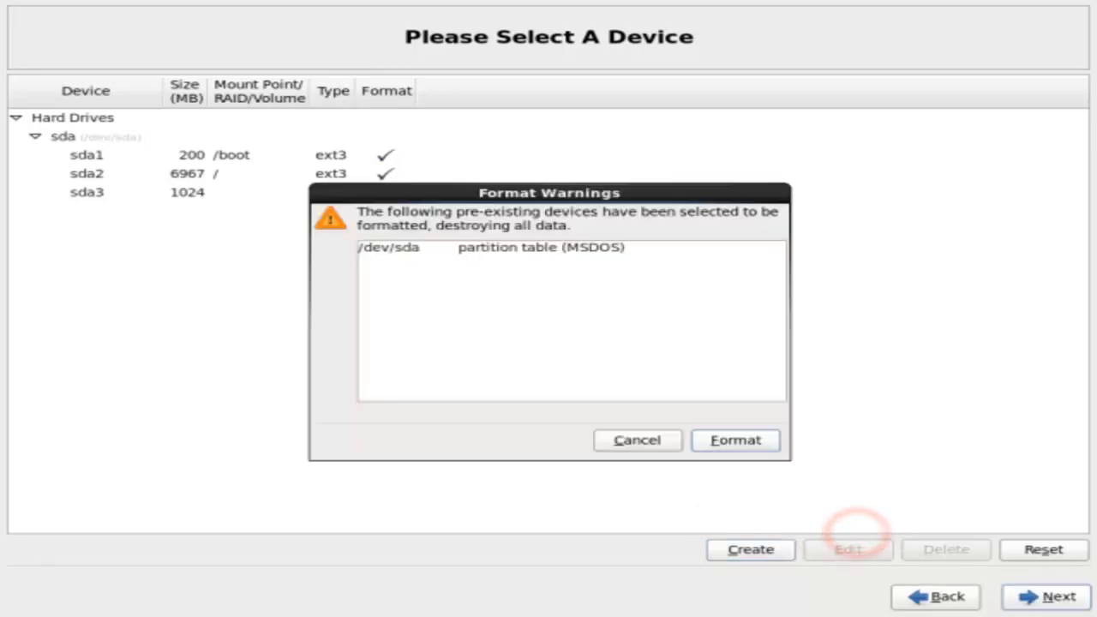
left_click(755, 446)
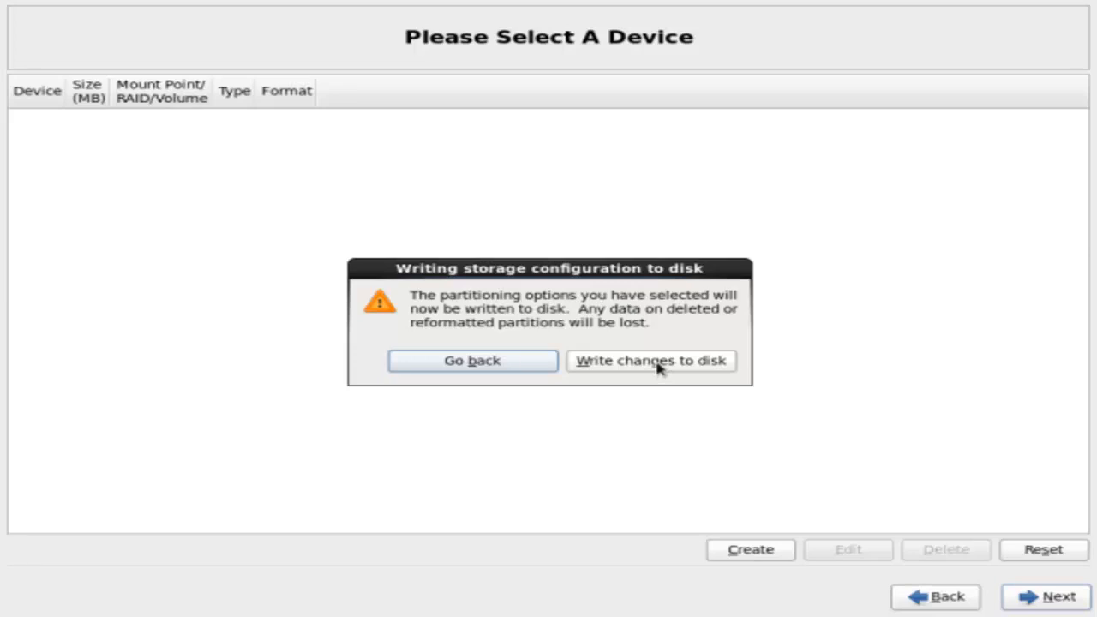
left_click(658, 367)
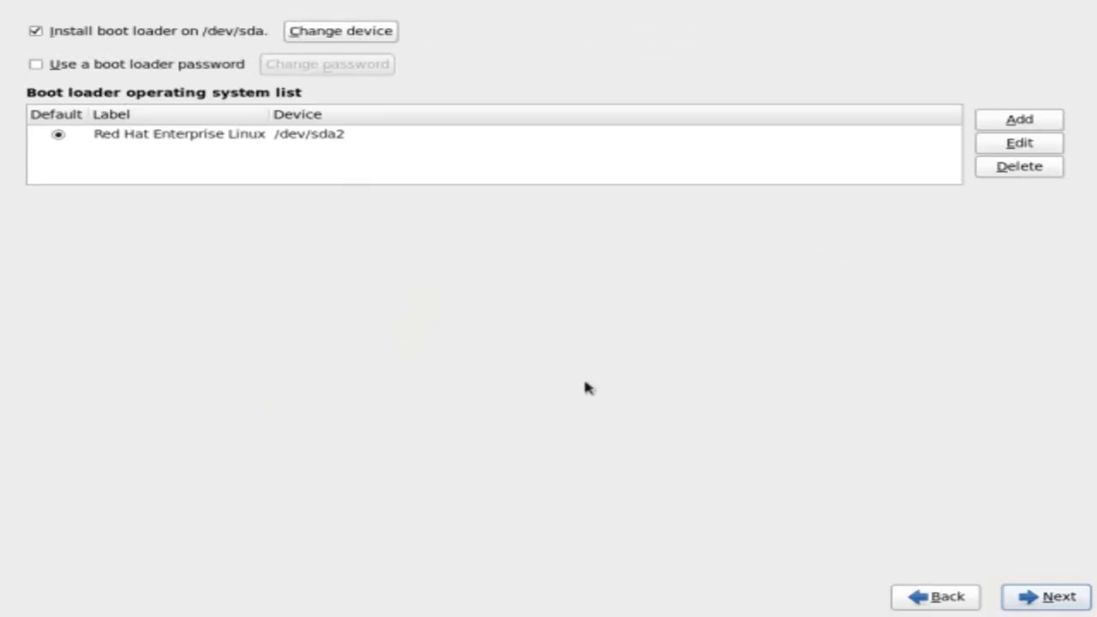
- Accept the default boot loader settings, and continue to package selection with the Desktop software set and Customize now chosen
left_click(1011, 590)
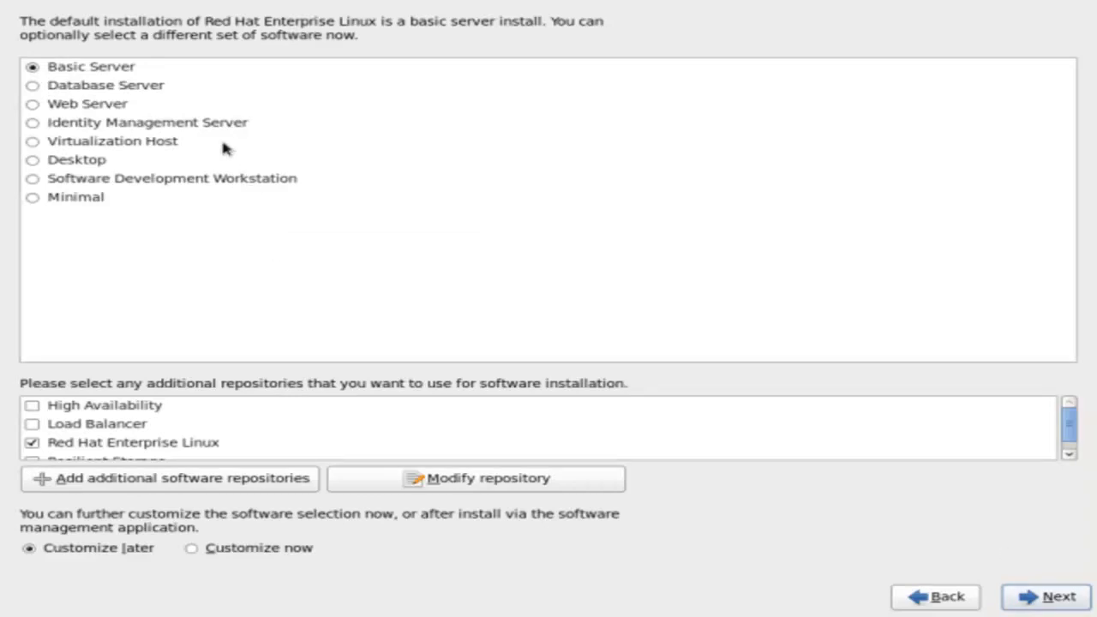
left_click(91, 166)
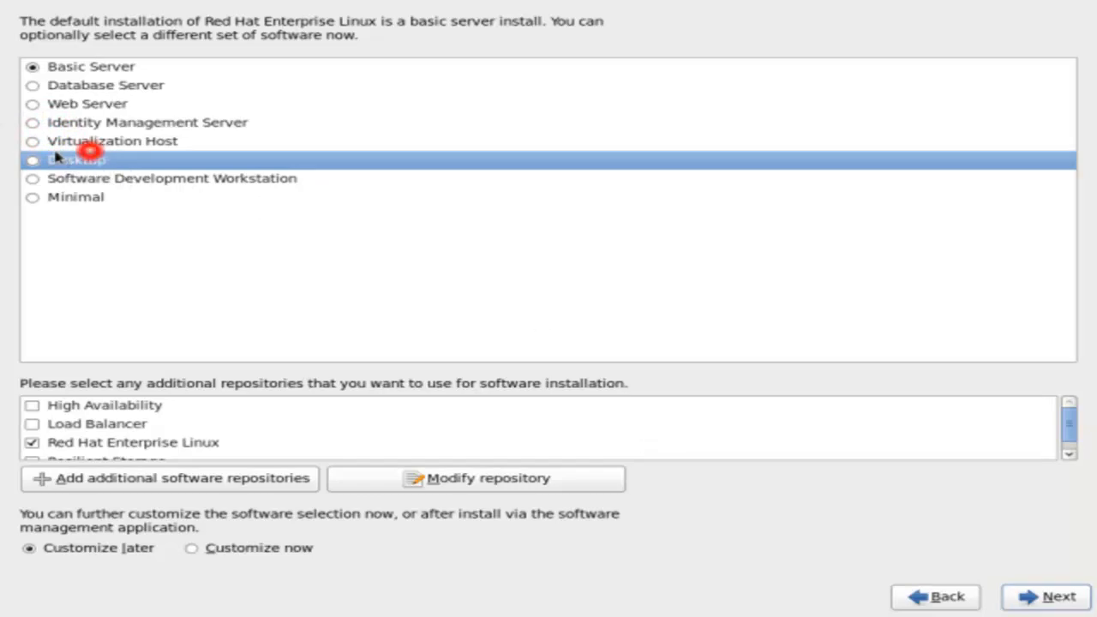
left_click(32, 160)
left_click(242, 366)
left_click(214, 553)
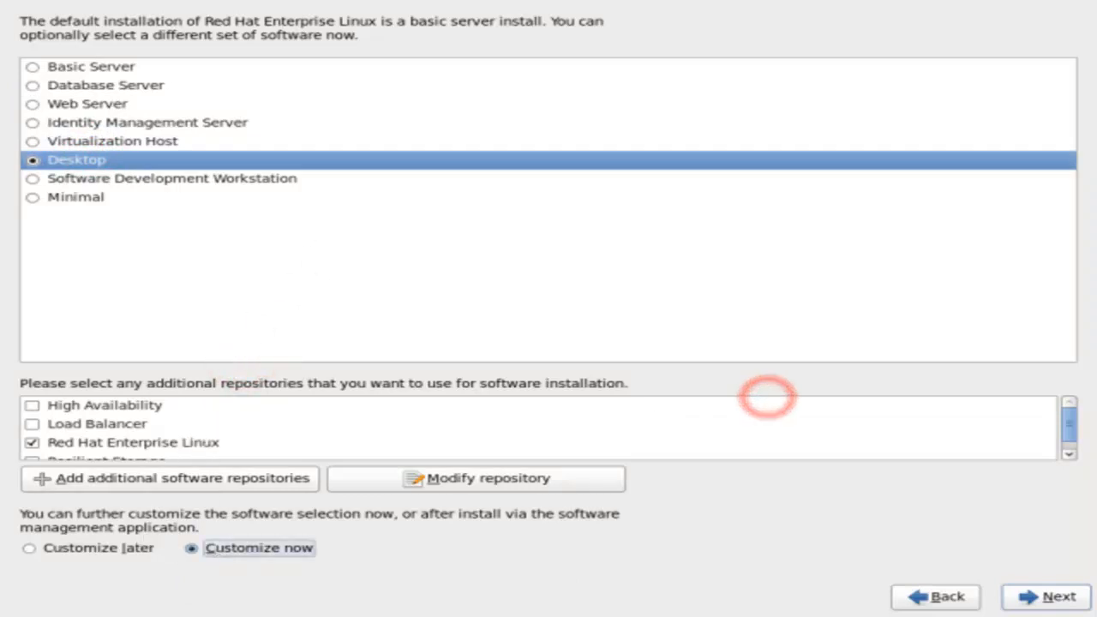
left_click(552, 525)
left_click(1049, 597)
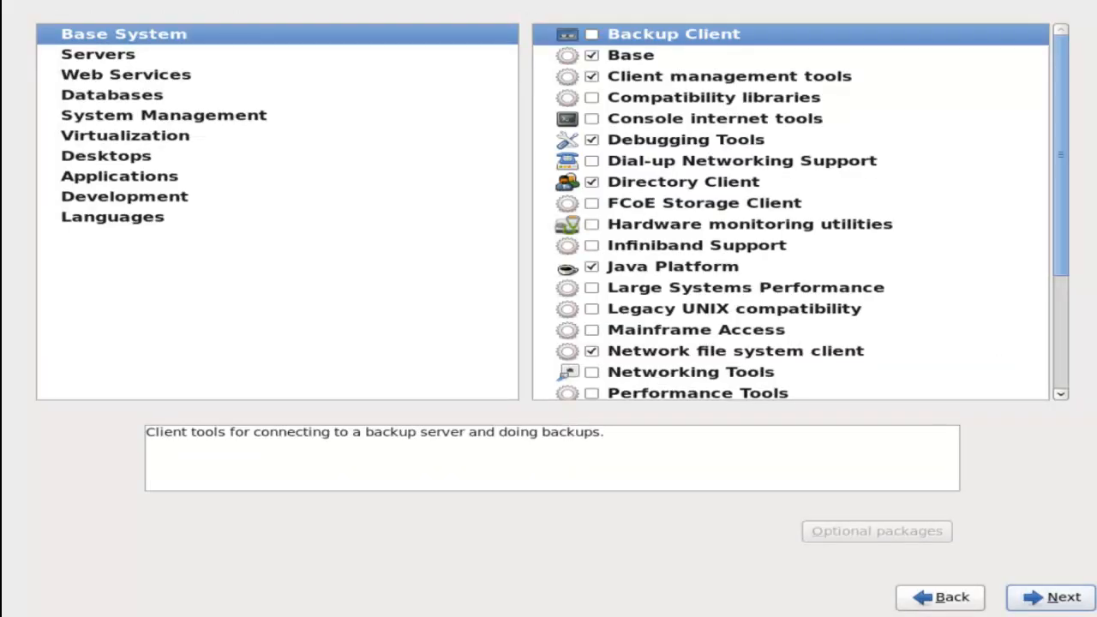
- Add the KDE Desktop package group to the Desktops selection and start the installation
left_click(510, 148)
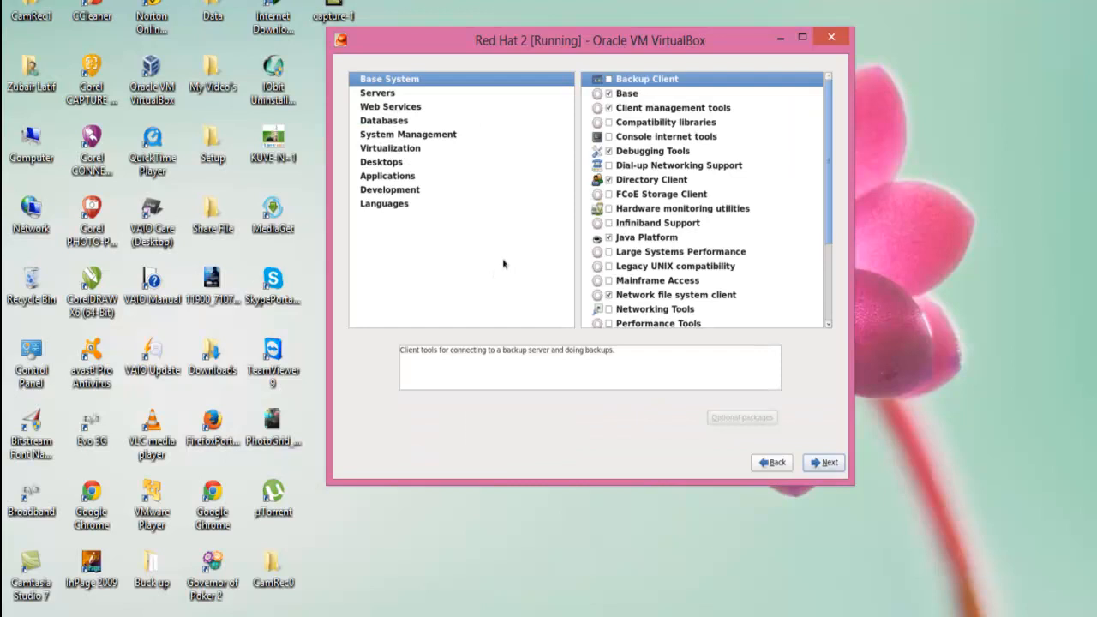
left_click(436, 209)
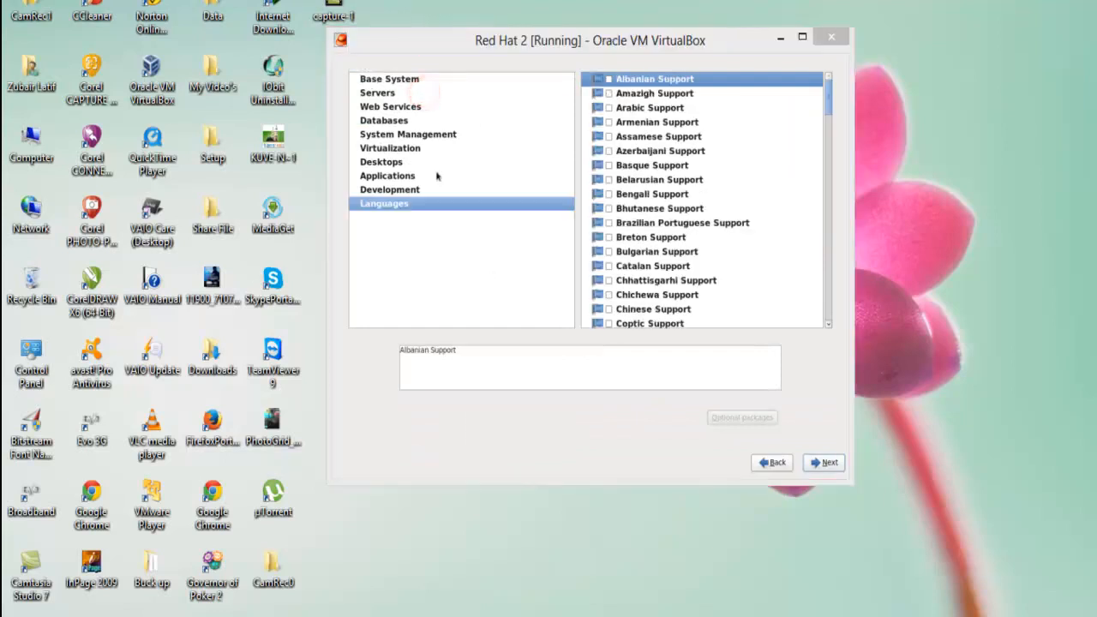
left_click(433, 176)
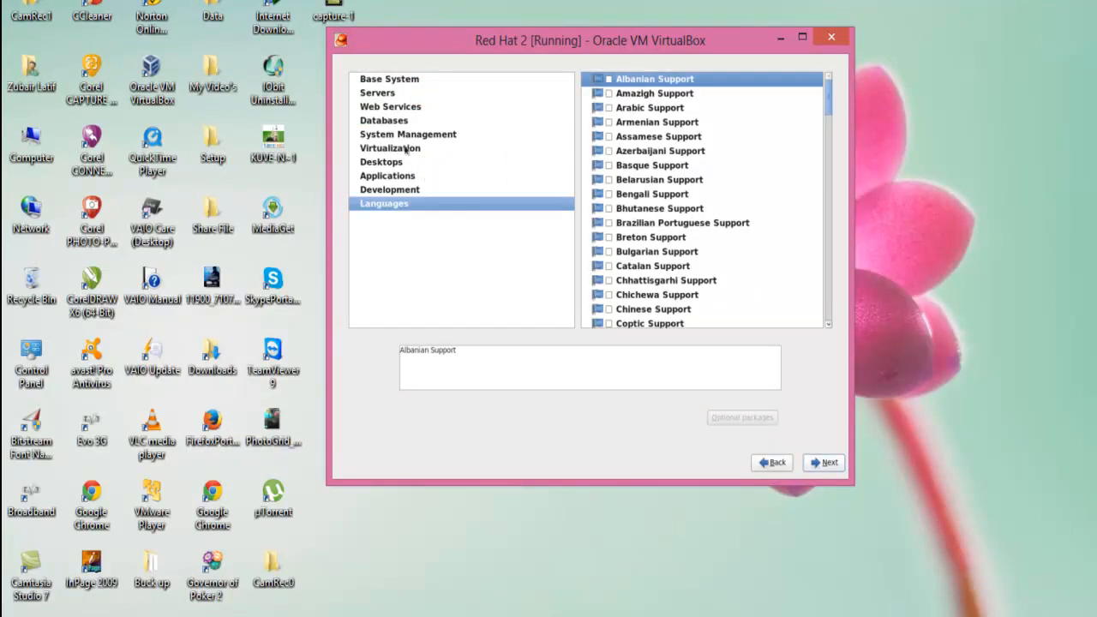
left_click(399, 162)
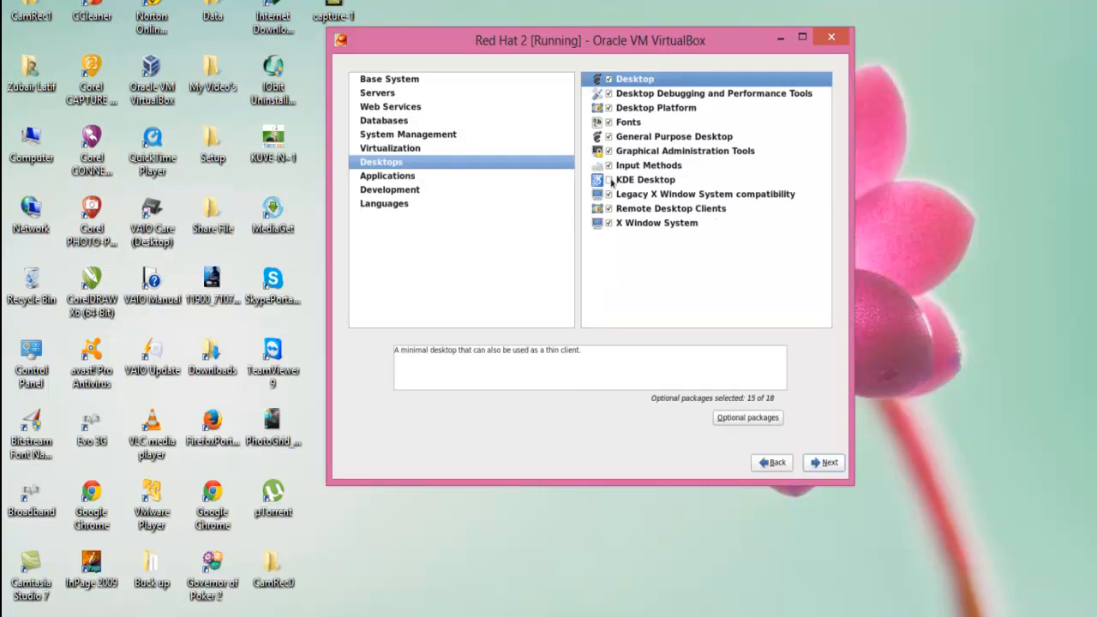
left_click(610, 181)
left_click(763, 279)
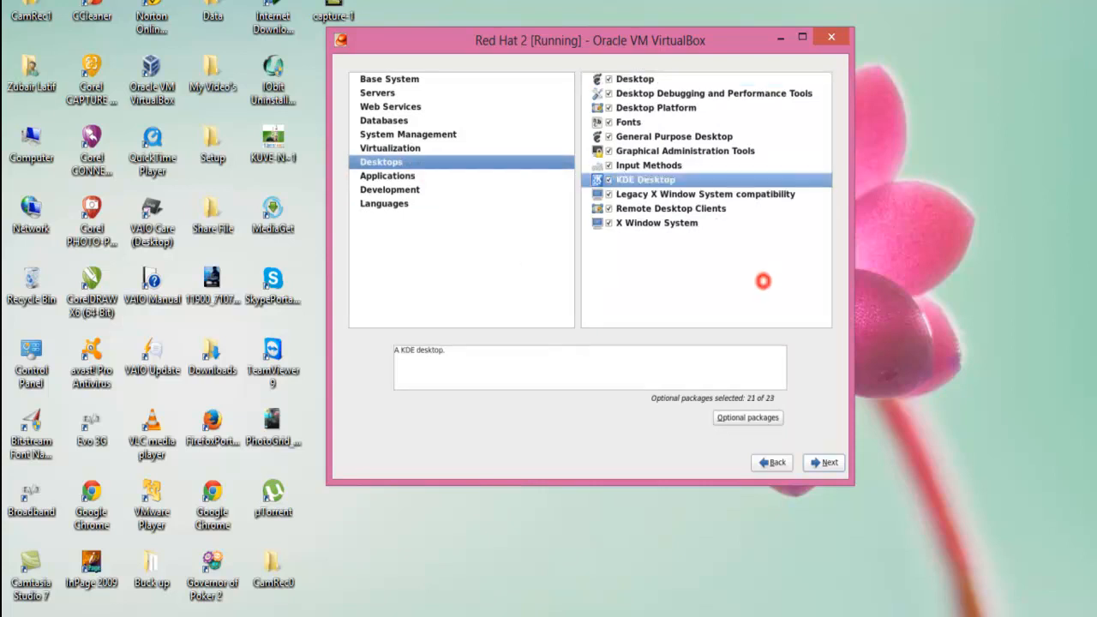
left_click(925, 483)
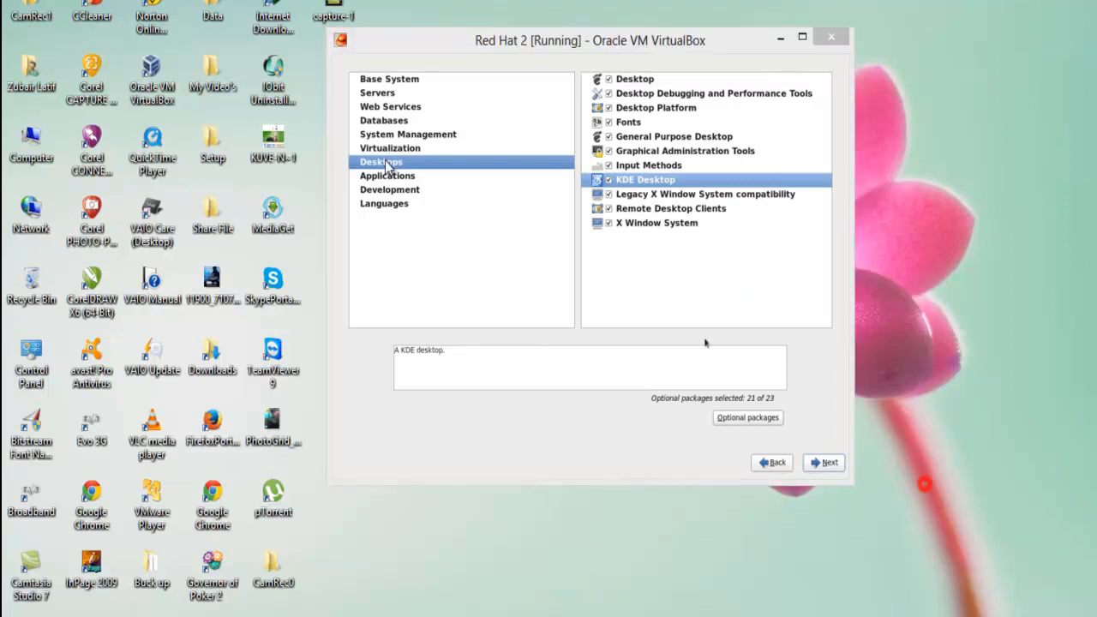
left_click(694, 326)
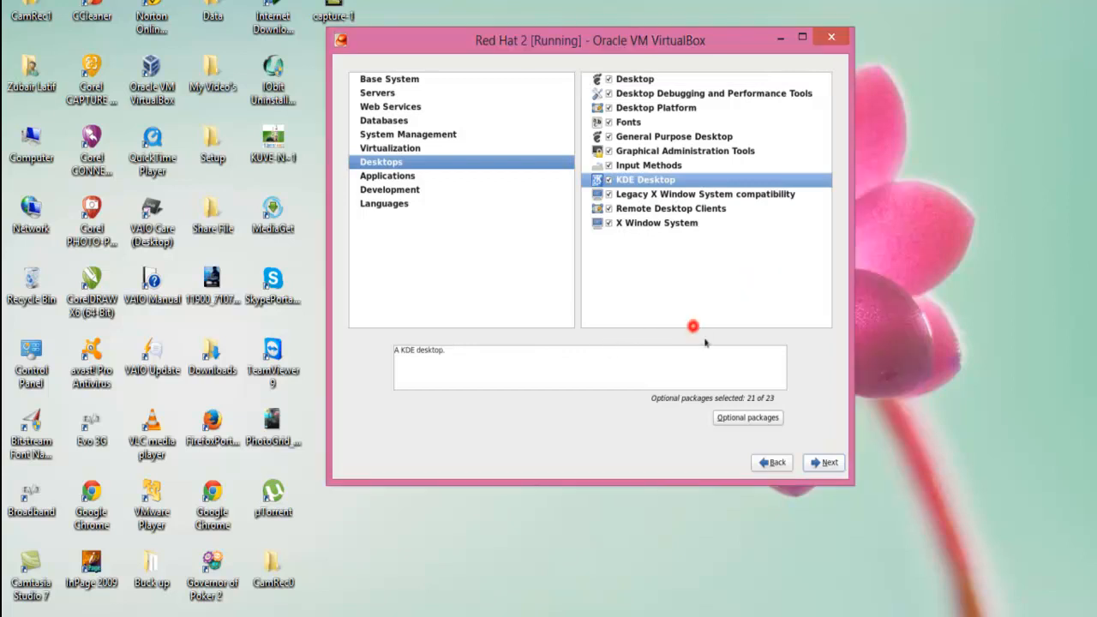
left_click(823, 462)
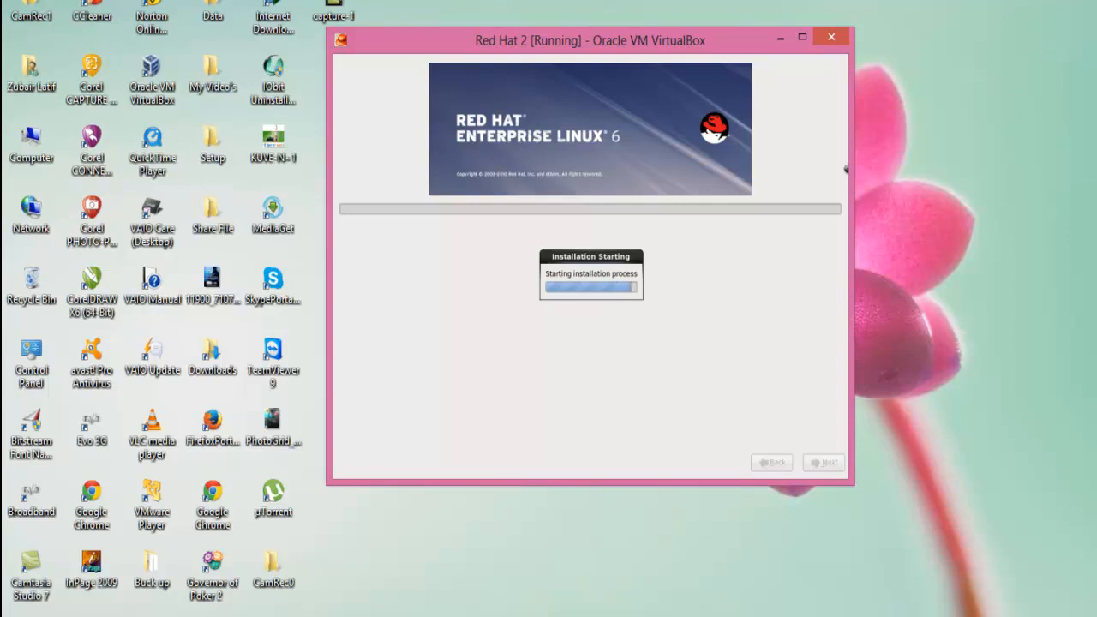
- Sort the icons on the host's Windows desktop by name
right_click(942, 44)
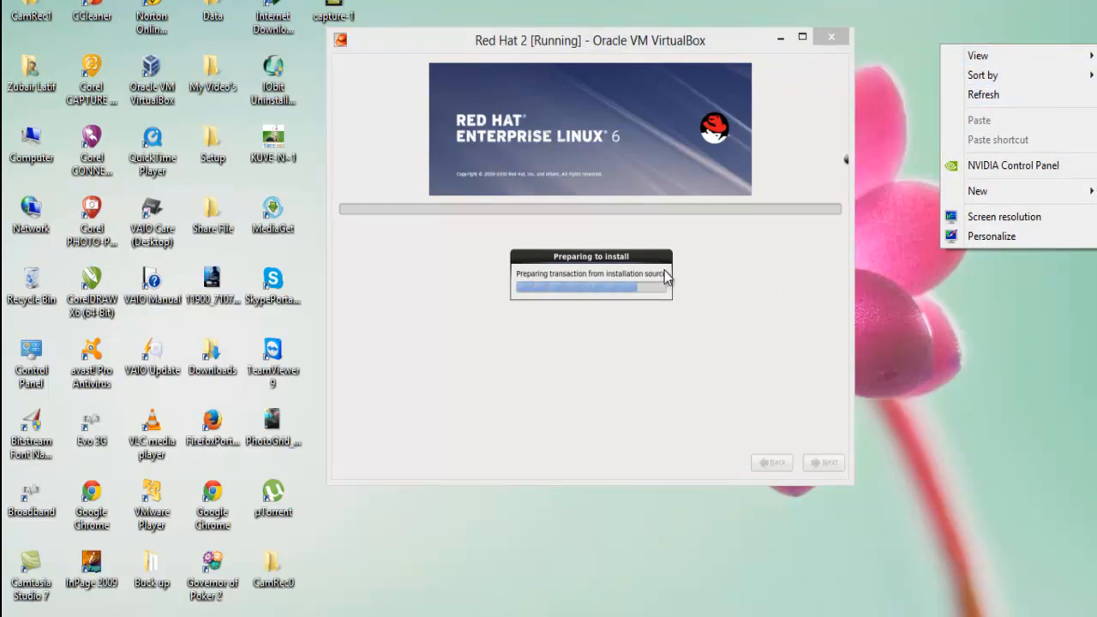
right_click(3, 109)
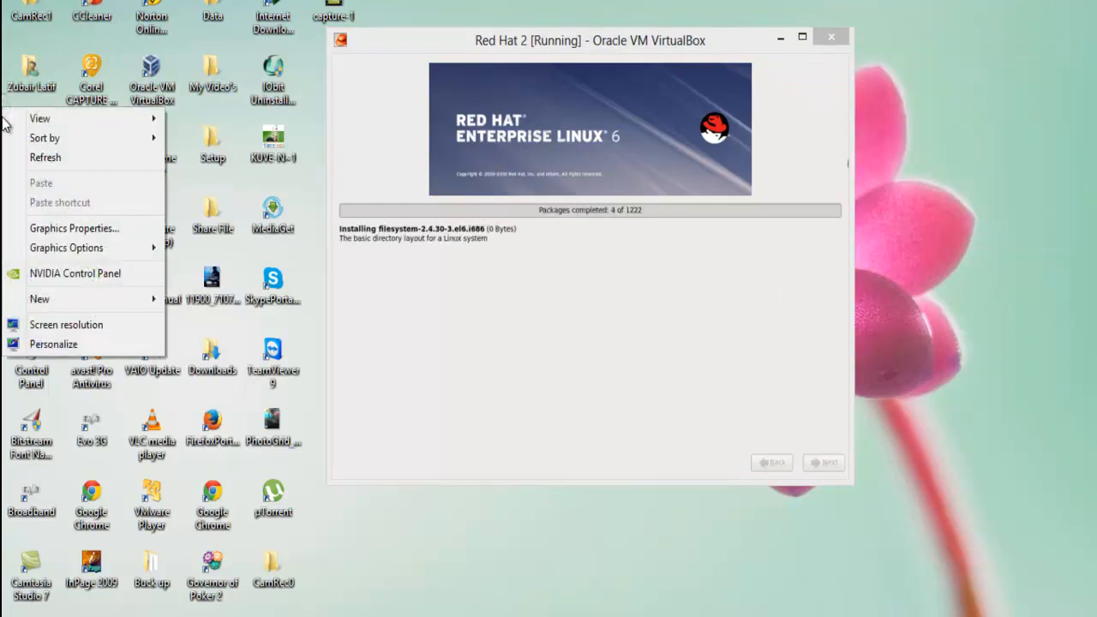
mouse_move(46, 142)
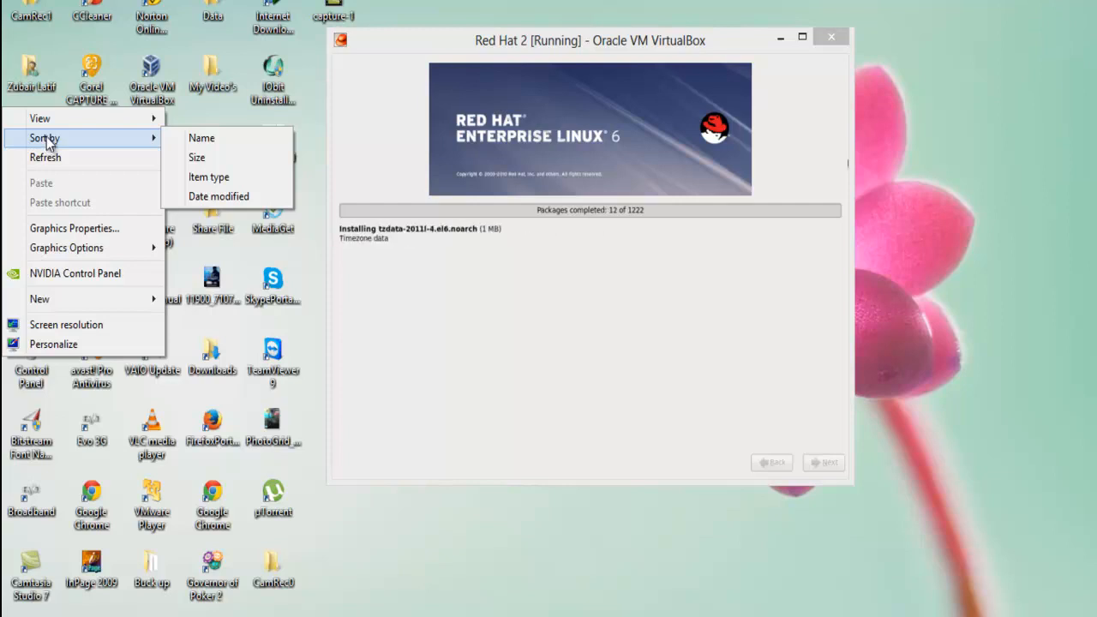
left_click(191, 138)
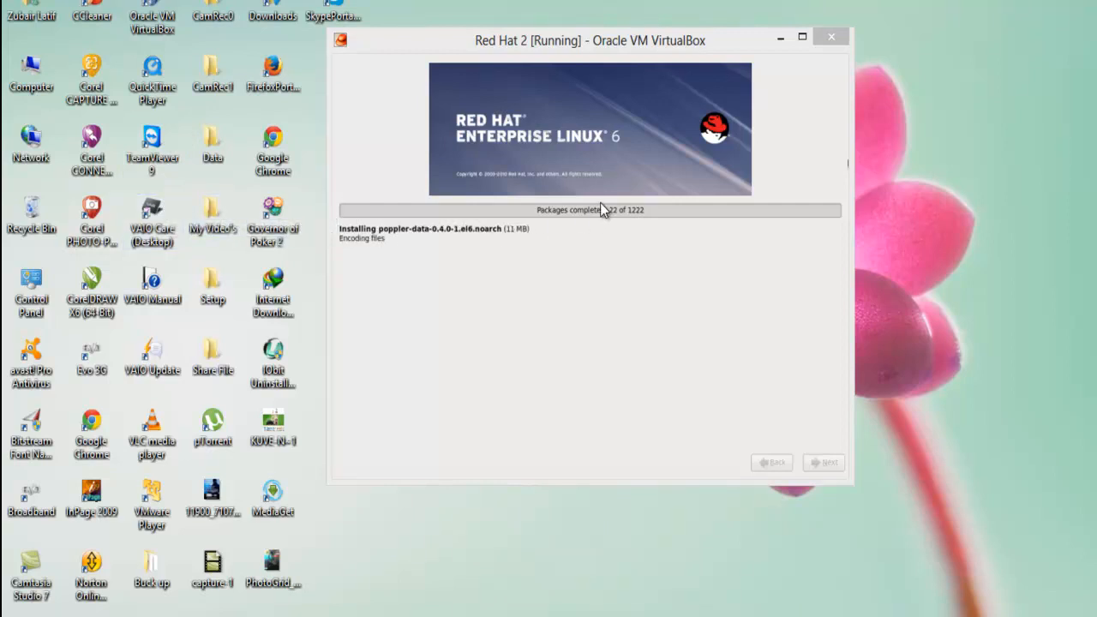
left_click(558, 161)
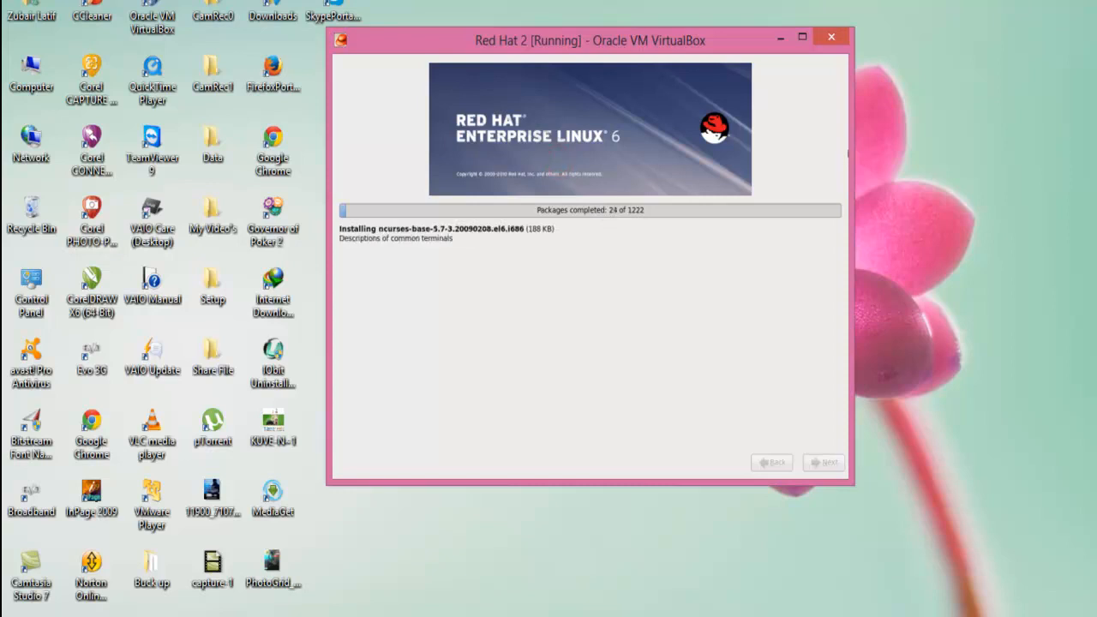
left_click(301, 248)
left_click(502, 197)
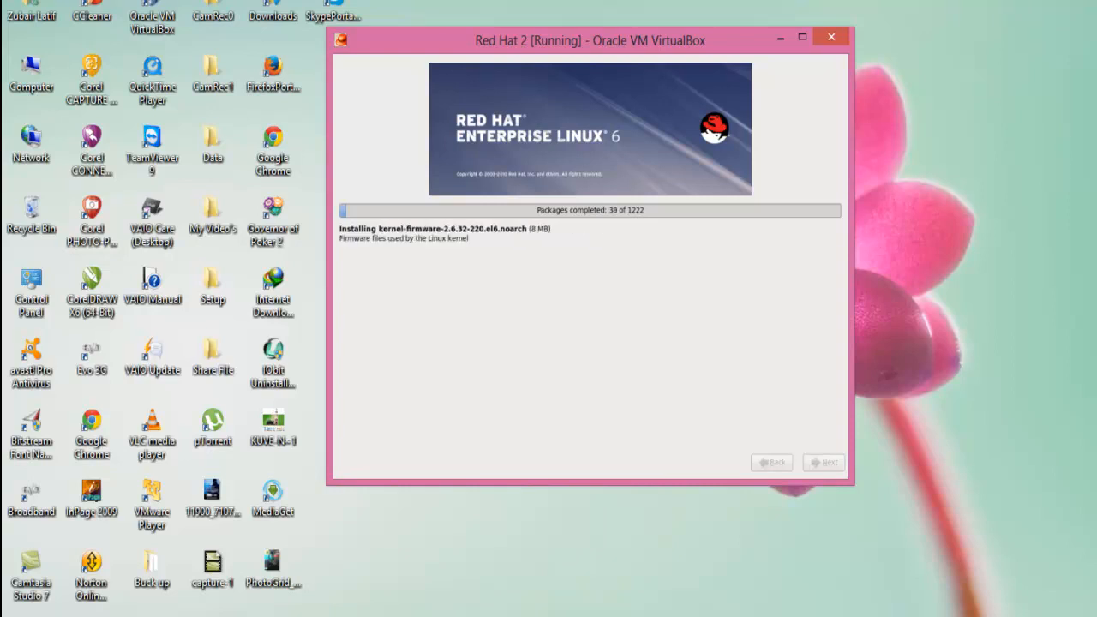
left_click(1064, 403)
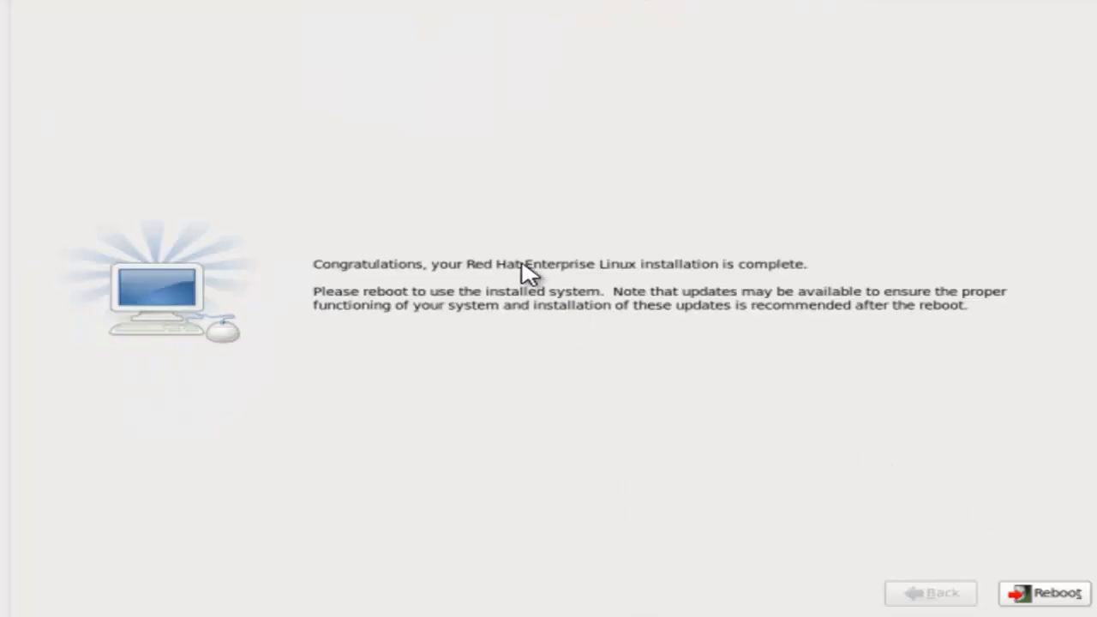
- Reboot the virtual machine into the installed system and dismiss the mouse pointer integration notice
left_click(564, 259)
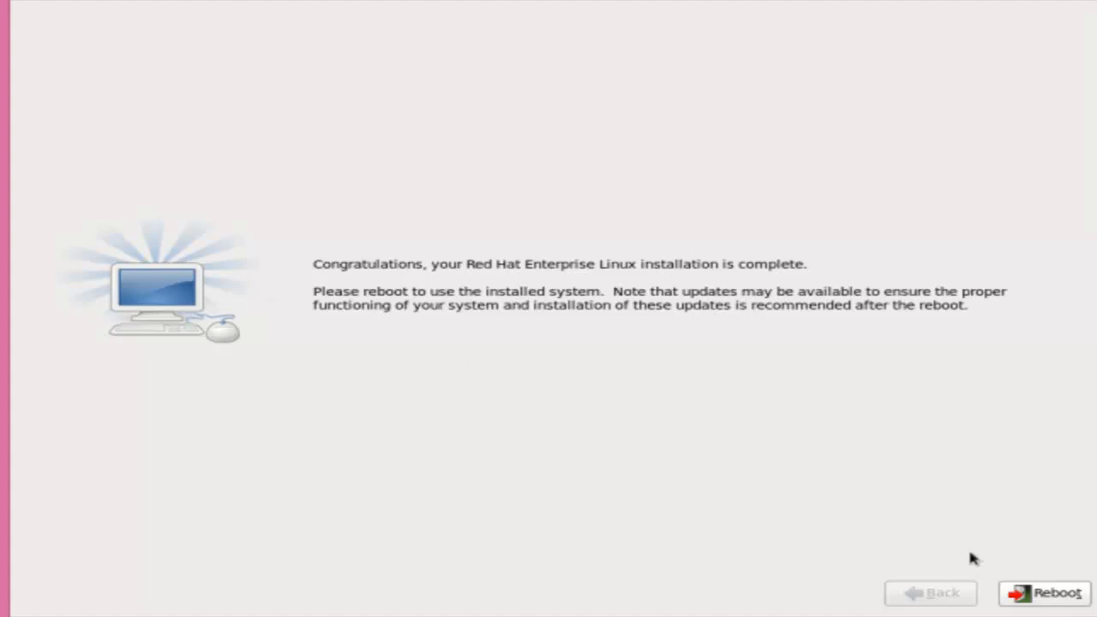
left_click(1044, 596)
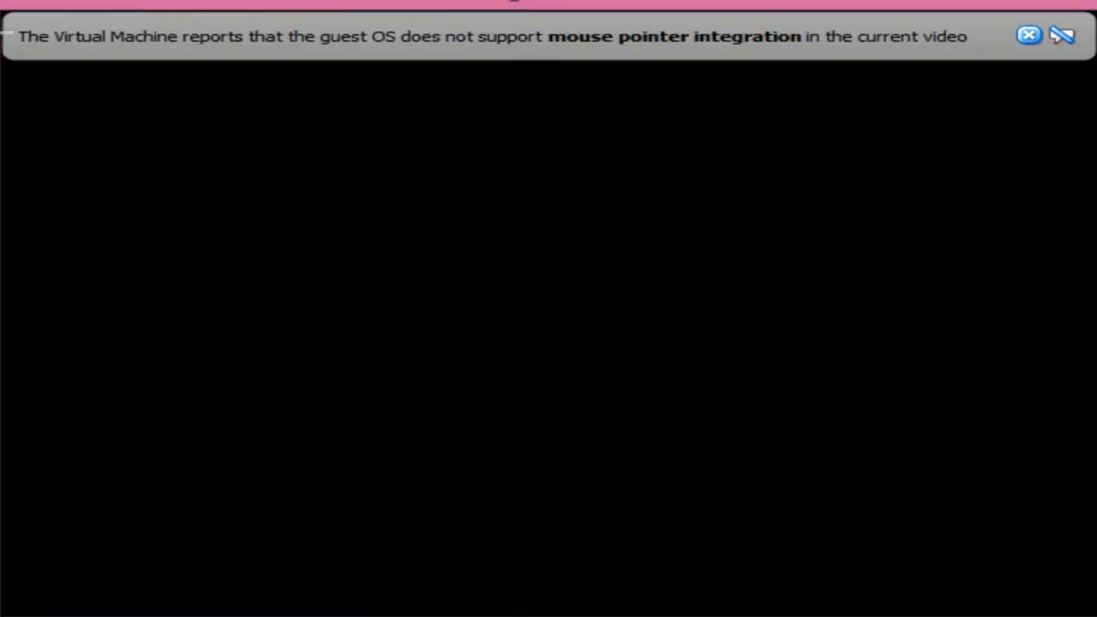
left_click(1028, 36)
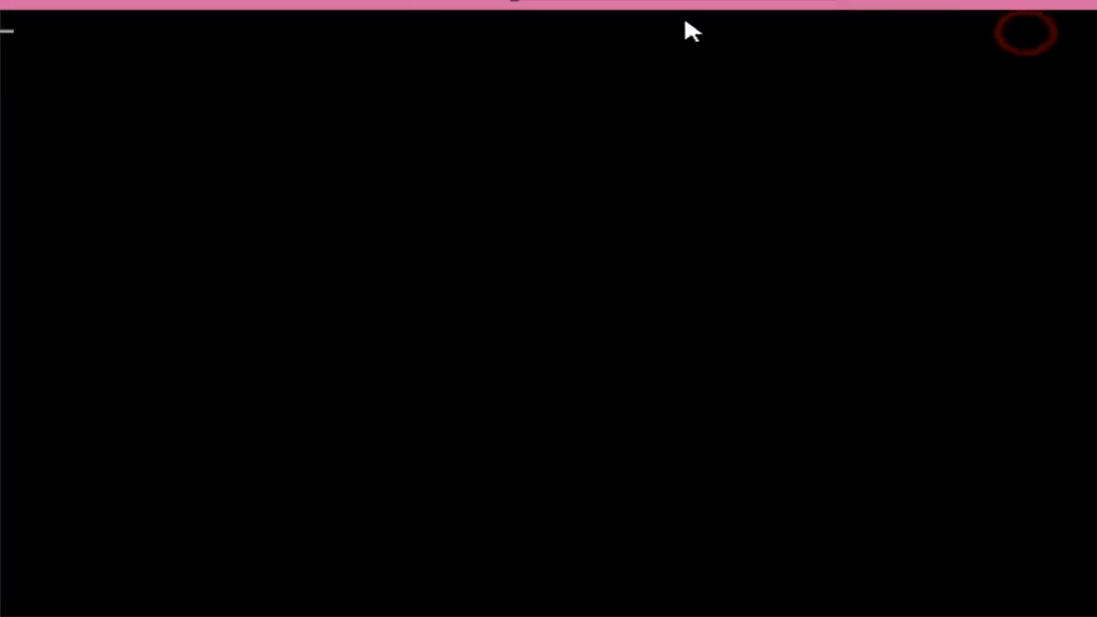
left_click(1026, 36)
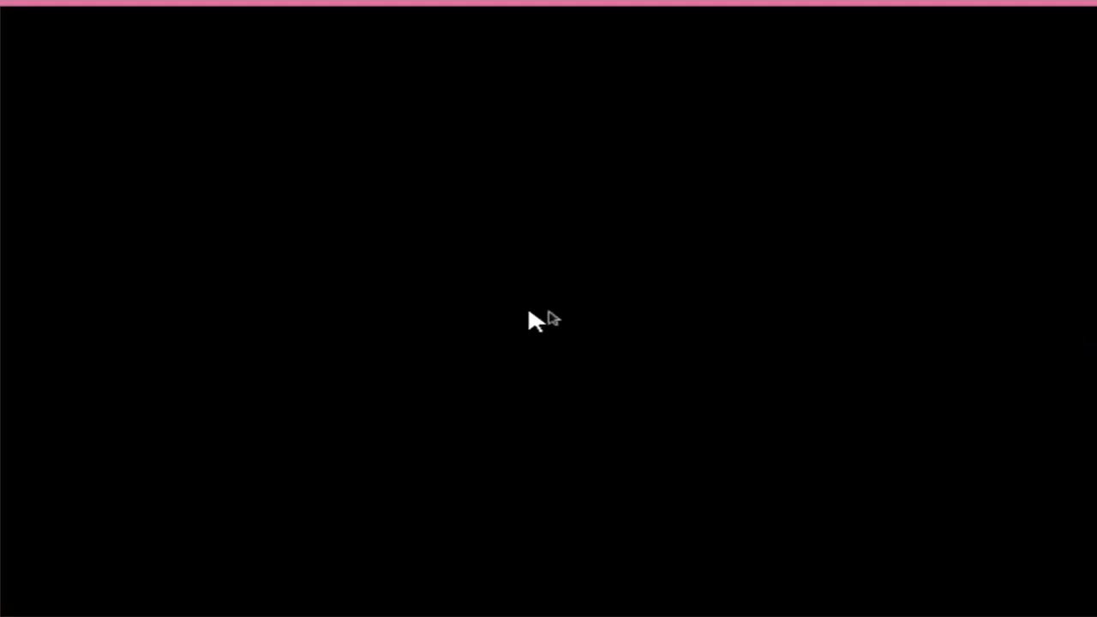
left_click(551, 318)
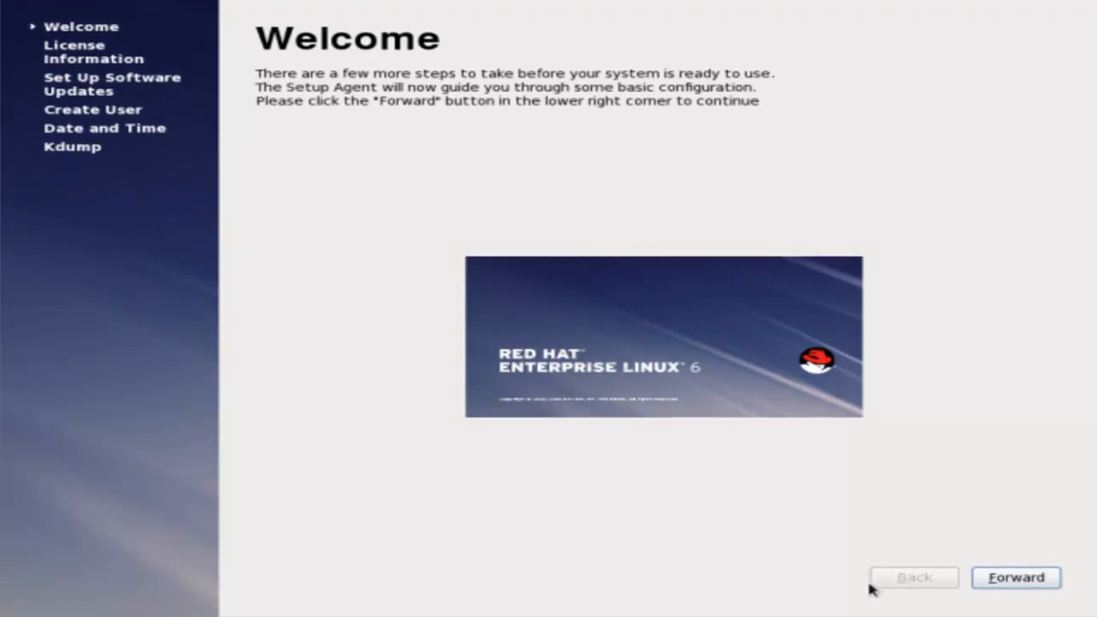
- Agree to the license agreement and continue past the software updates setup to user creation
left_click(1008, 582)
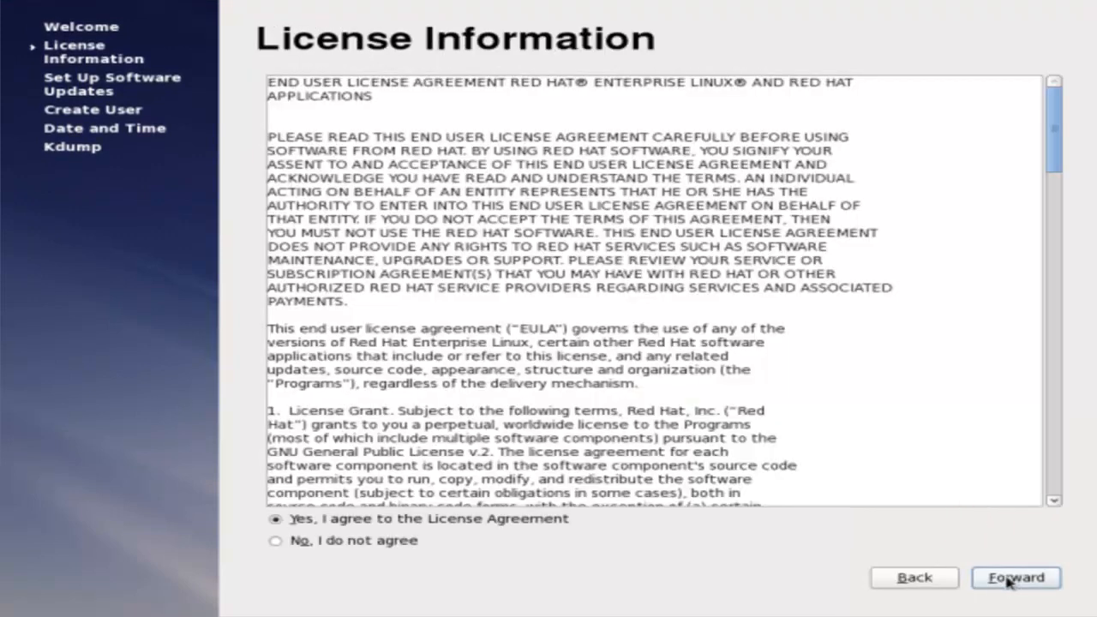
left_click(1008, 582)
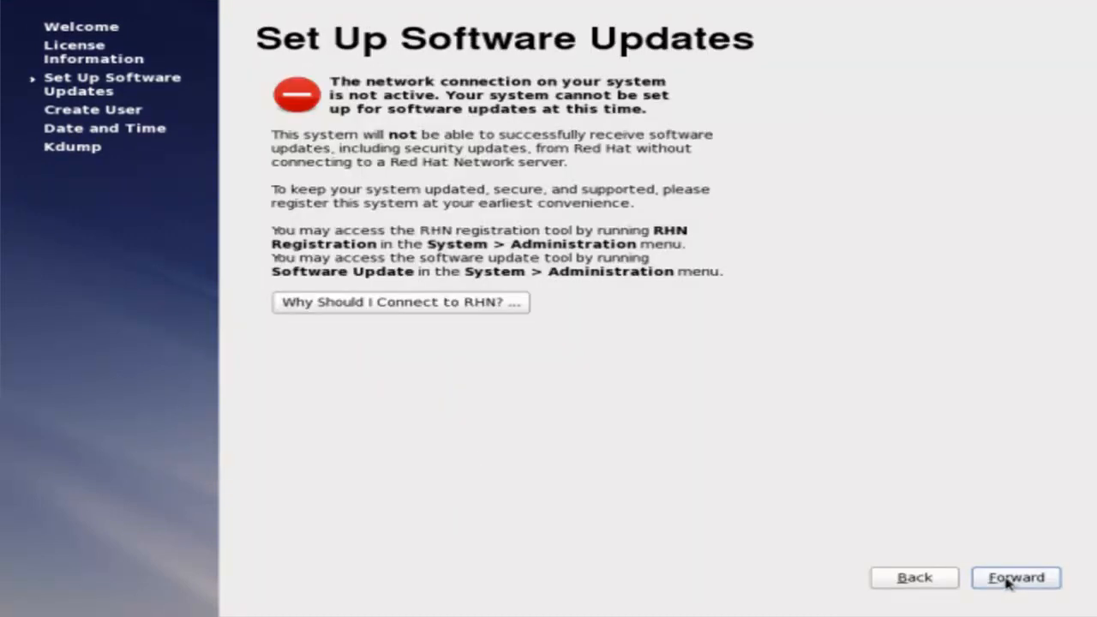
left_click(1008, 582)
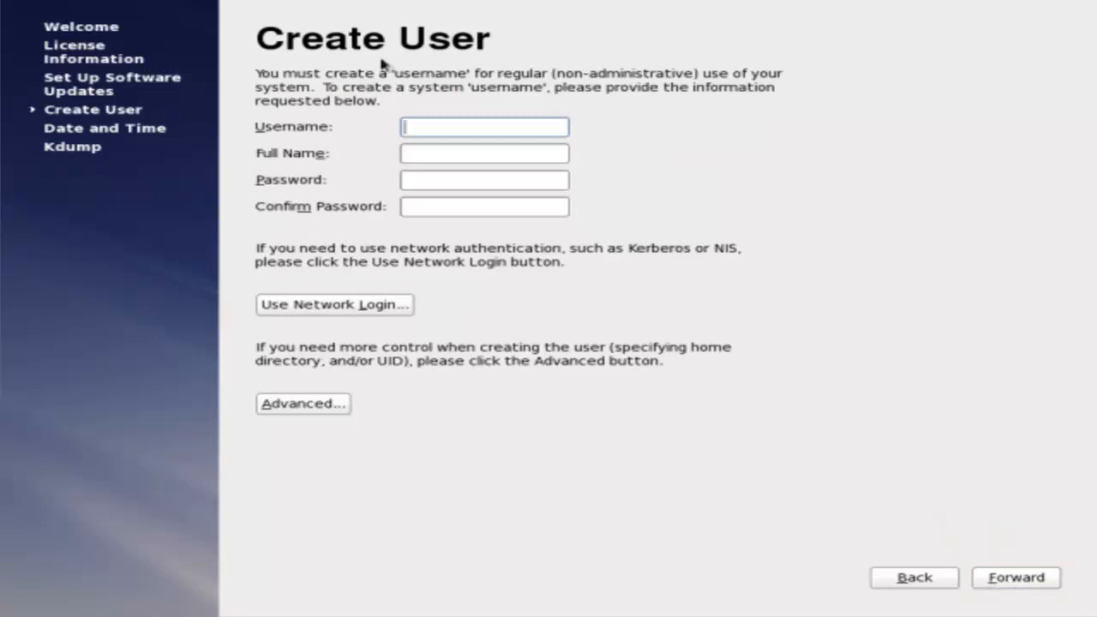
- Fill in the new regular user's username, then enter and confirm the account password
left_click(453, 125)
type("Zubi")
left_click(447, 180)
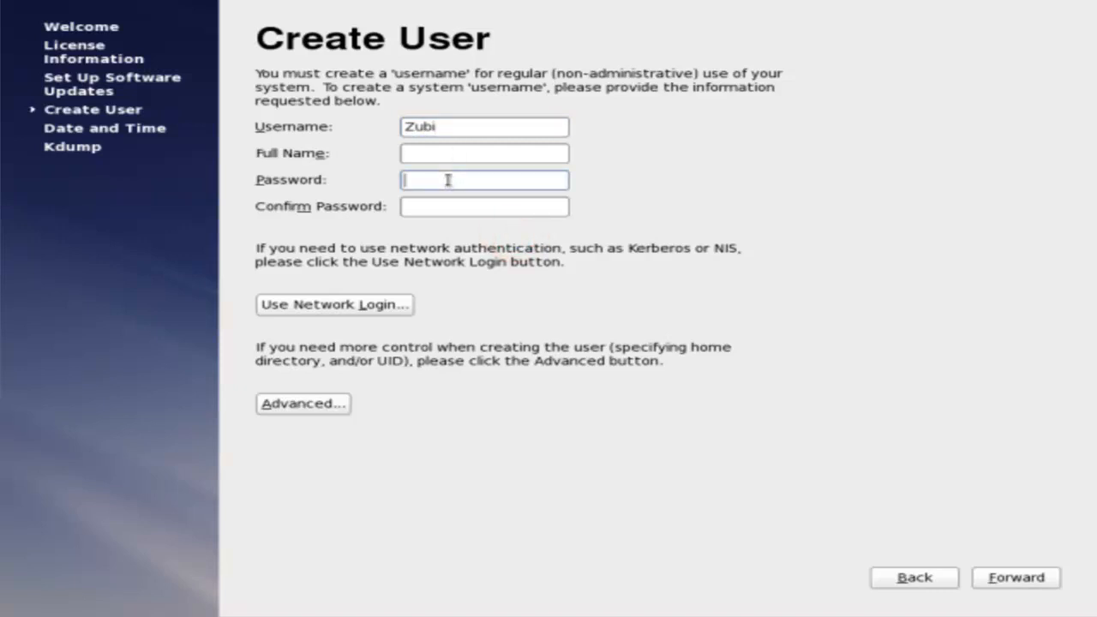
type("•••")
left_click(452, 207)
left_click(448, 180)
key("BackSpace")
key("BackSpace")
key("BackSpace")
type("••")
left_click(448, 206)
type("••")
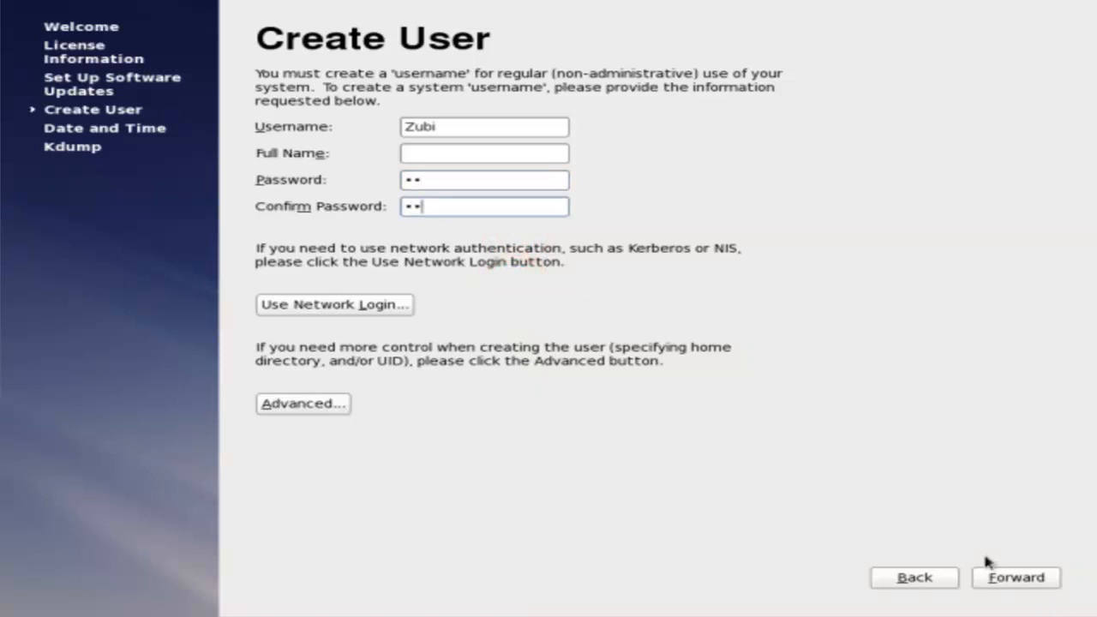
- Submit the new user account and agree to use the weak password anyway
left_click(1014, 567)
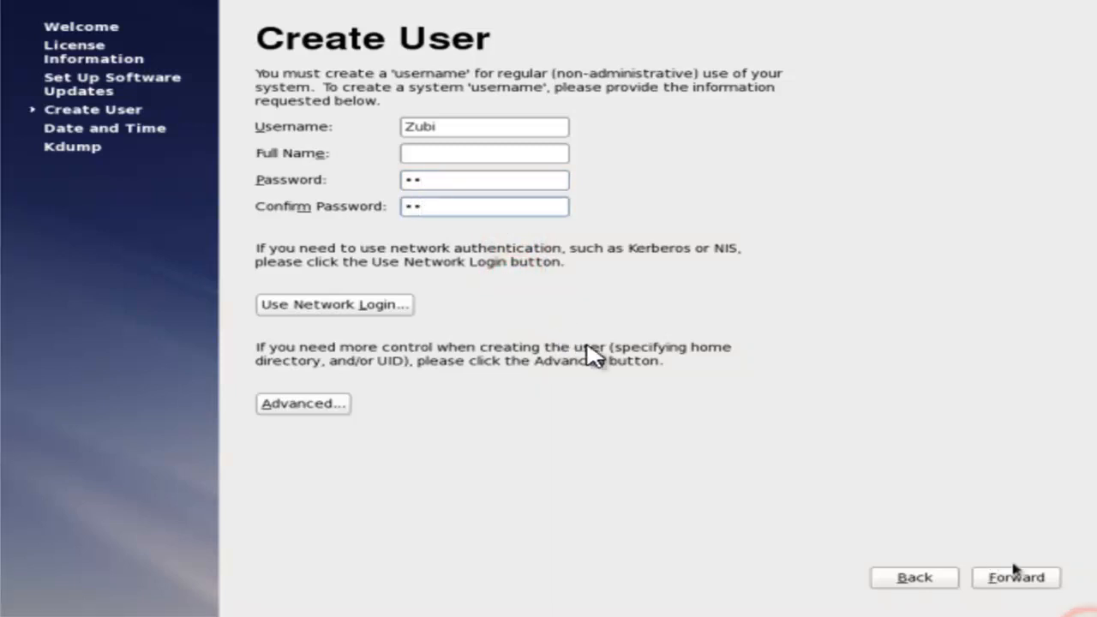
left_click(861, 490)
left_click(1018, 577)
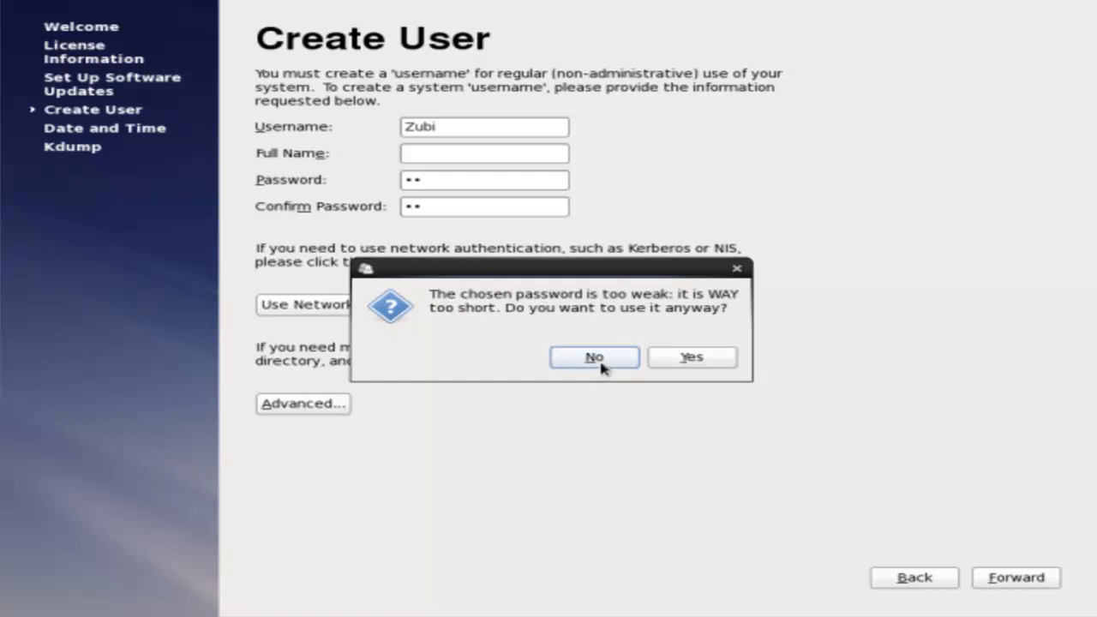
left_click(687, 366)
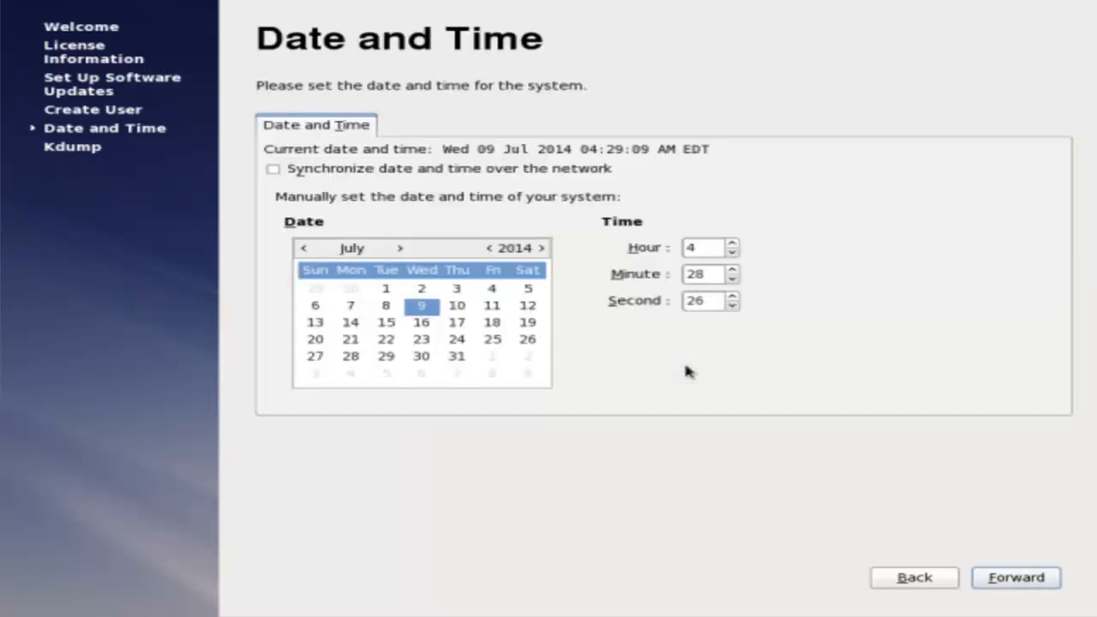
- Keep the default date and time settings and finish the first-boot setup without enabling kdump
left_click(1020, 580)
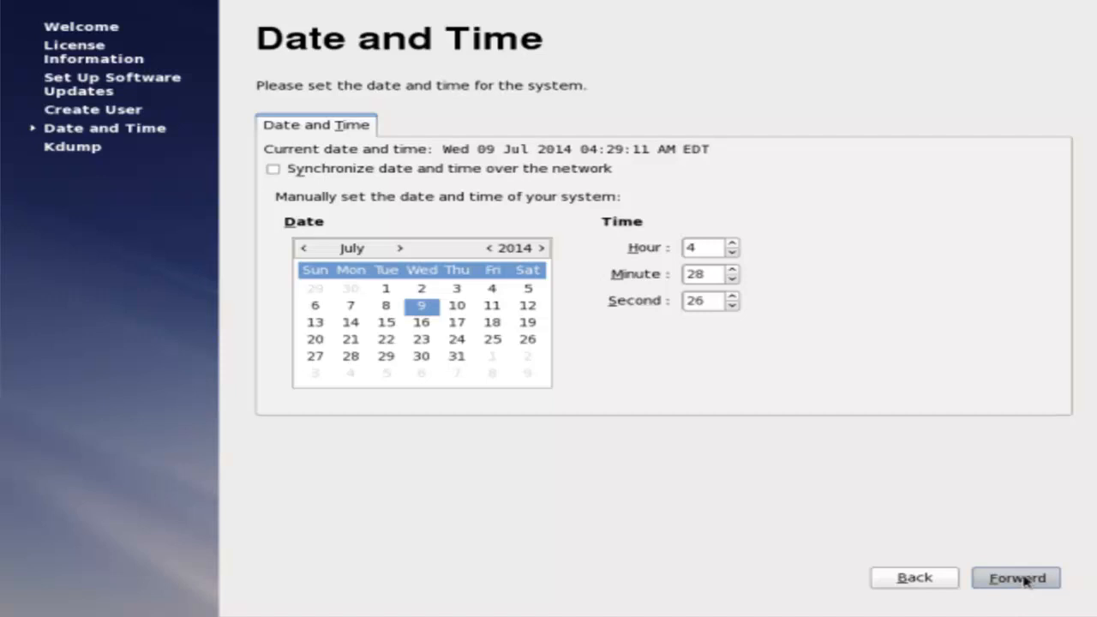
left_click(1026, 579)
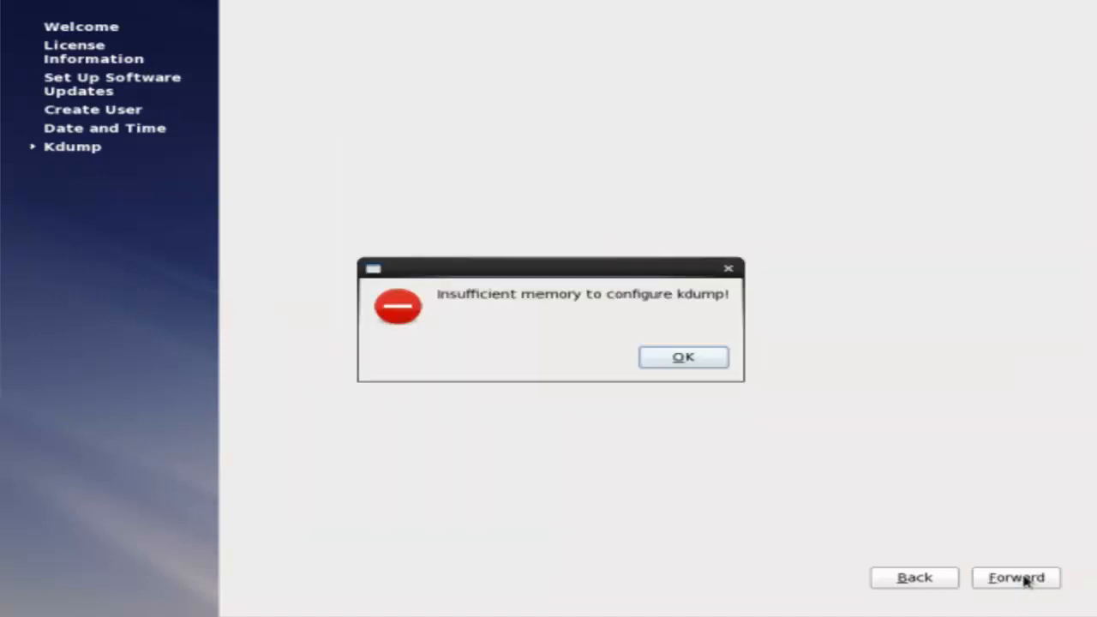
left_click(691, 360)
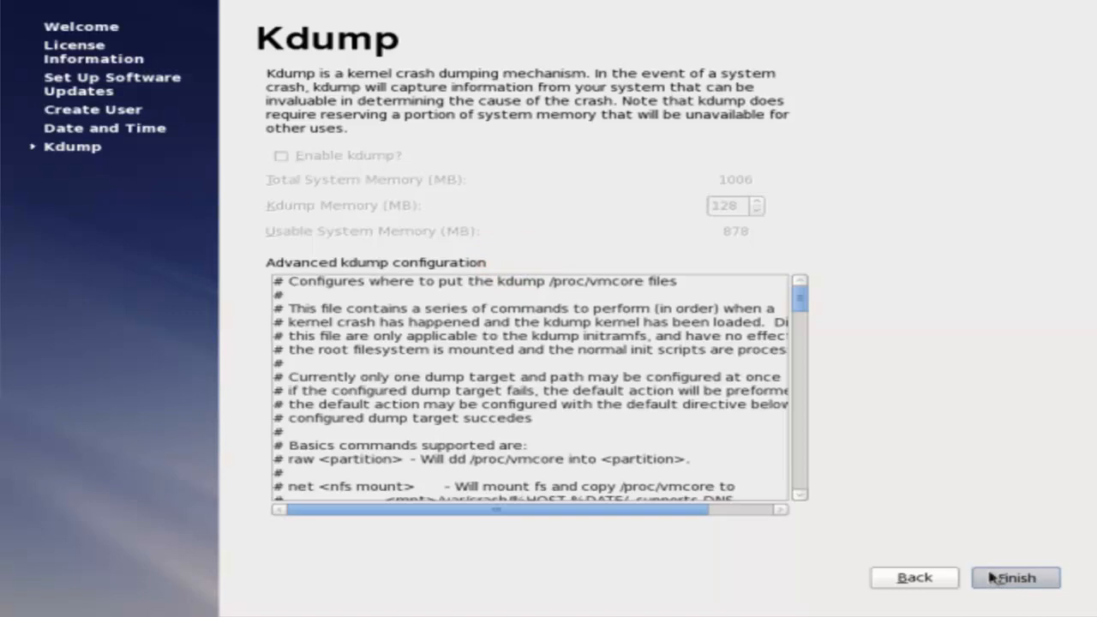
left_click(992, 579)
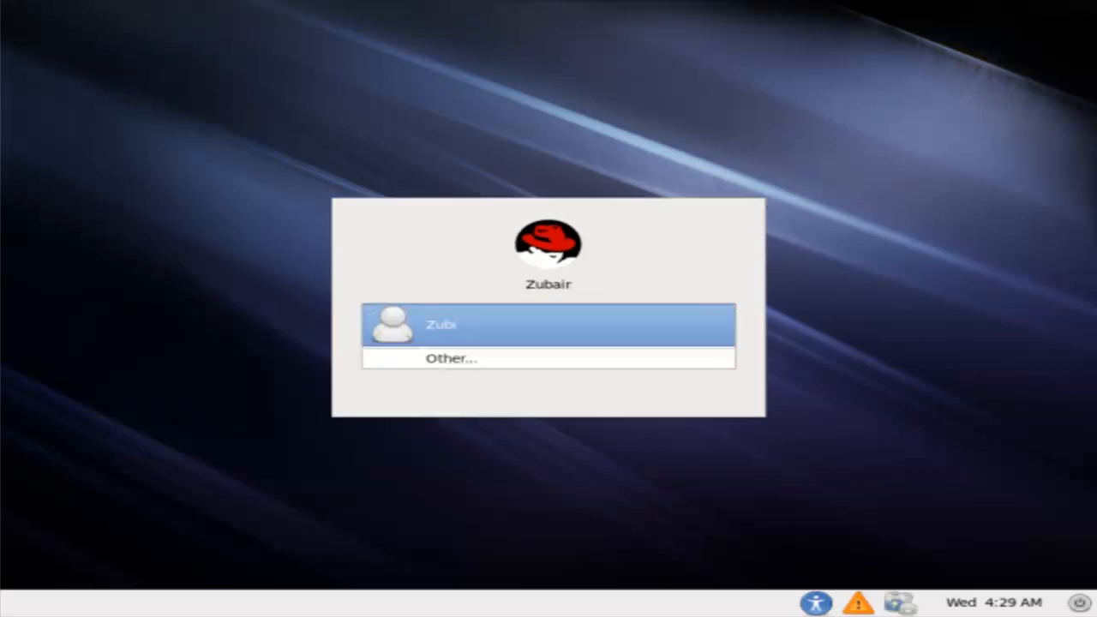
- Log in to the GNOME session as the newly created user with the account password
left_click(461, 334)
type("••")
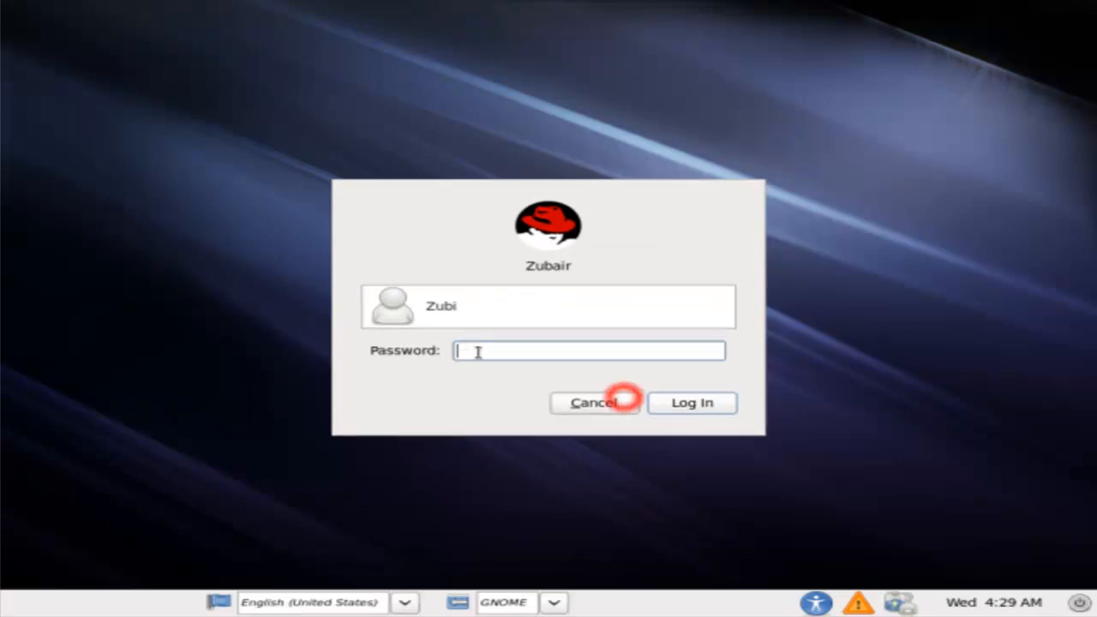
key("Return")
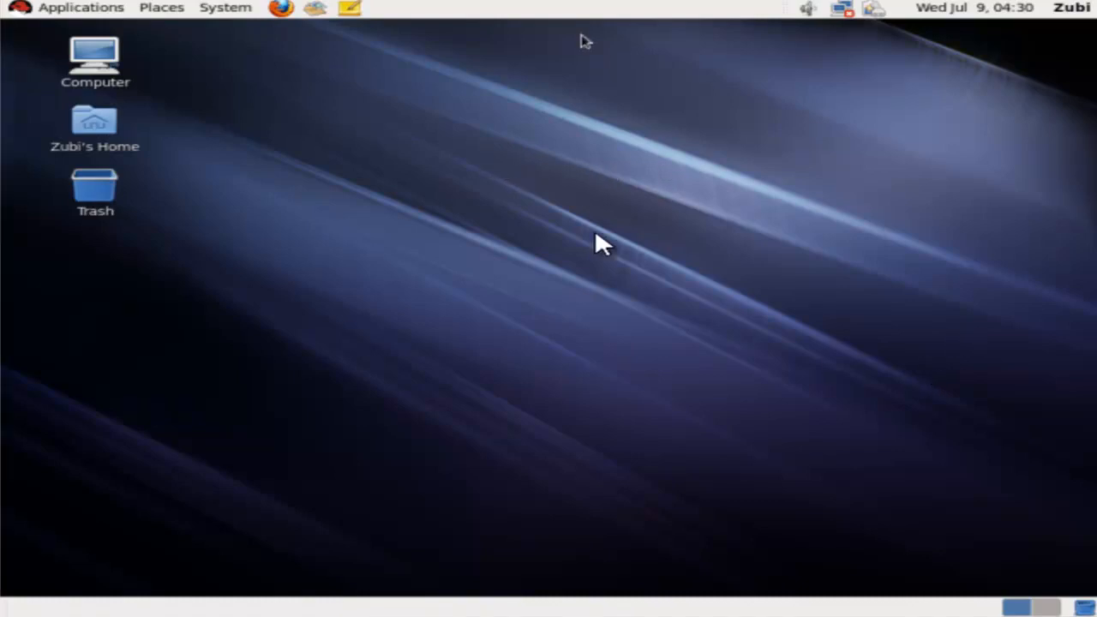
- Open a terminal window from the desktop, shift it slightly and close it again
right_click(430, 187)
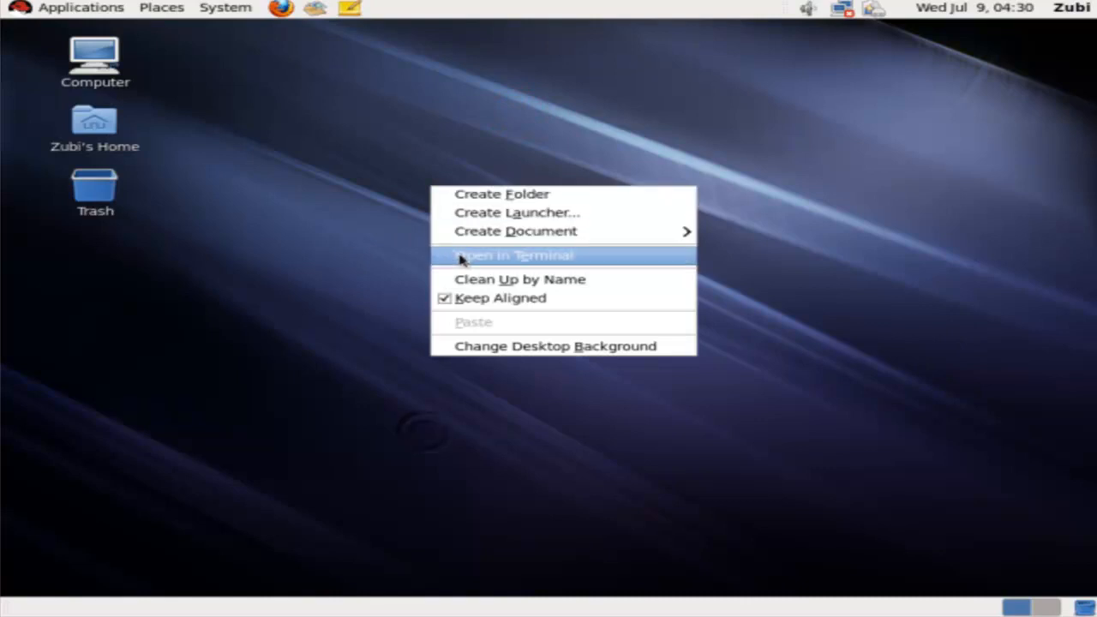
left_click(460, 259)
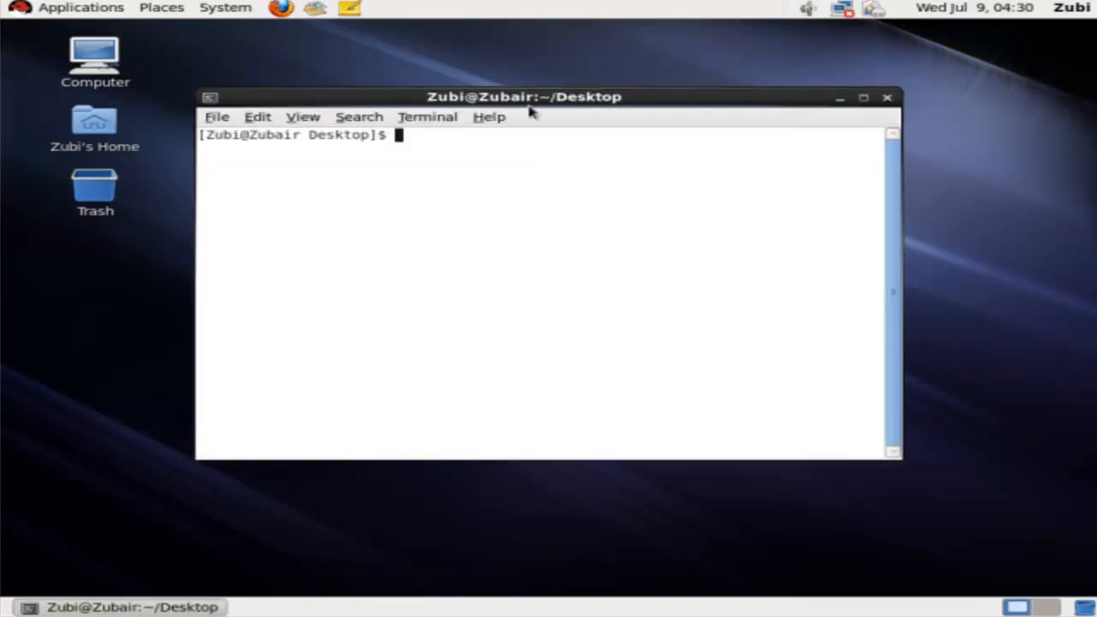
mouse_move(566, 102)
left_mouse_down()
mouse_move(528, 111)
mouse_move(546, 100)
left_mouse_up()
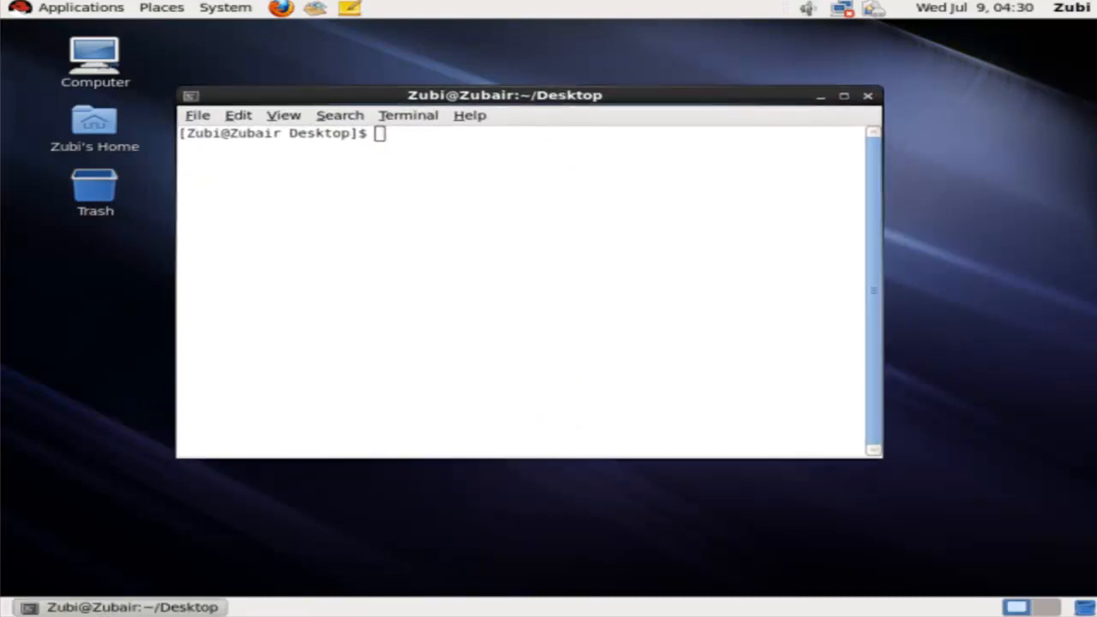
left_click(868, 96)
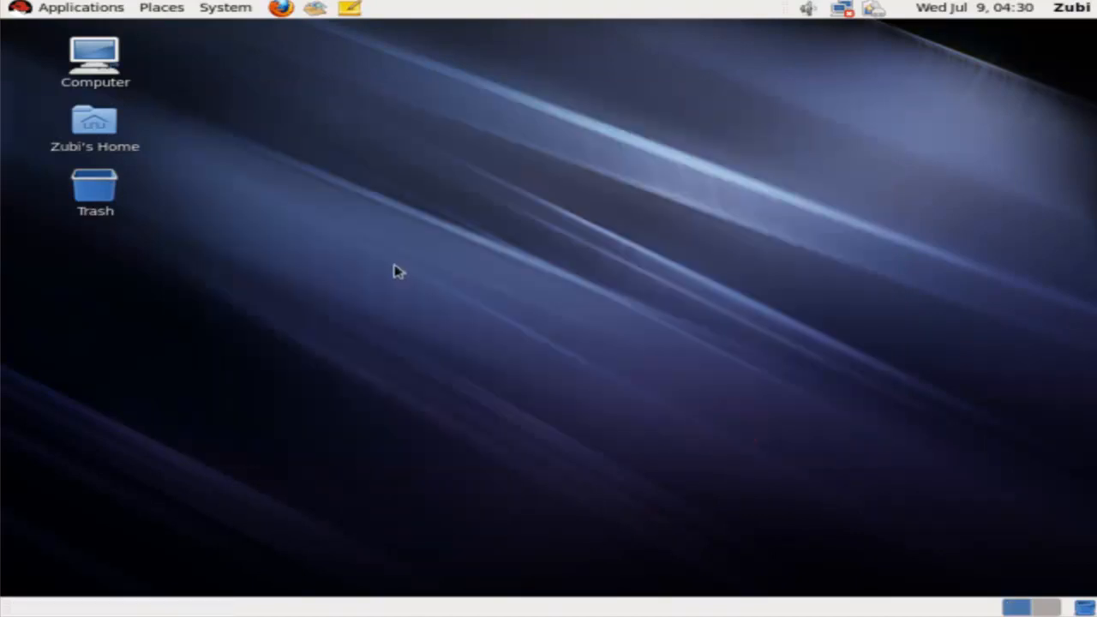